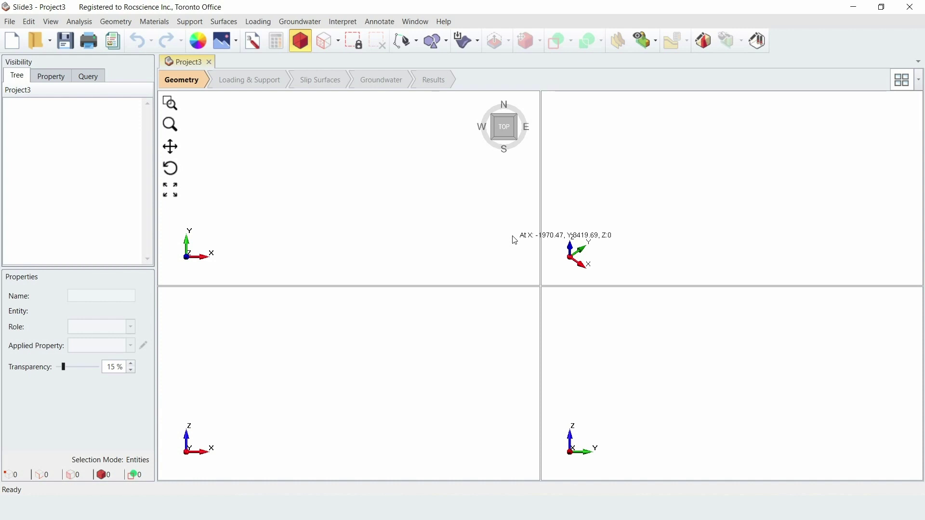
Show the list of recent projects and tutorial folders from the Open dropdown
left_click(49, 42)
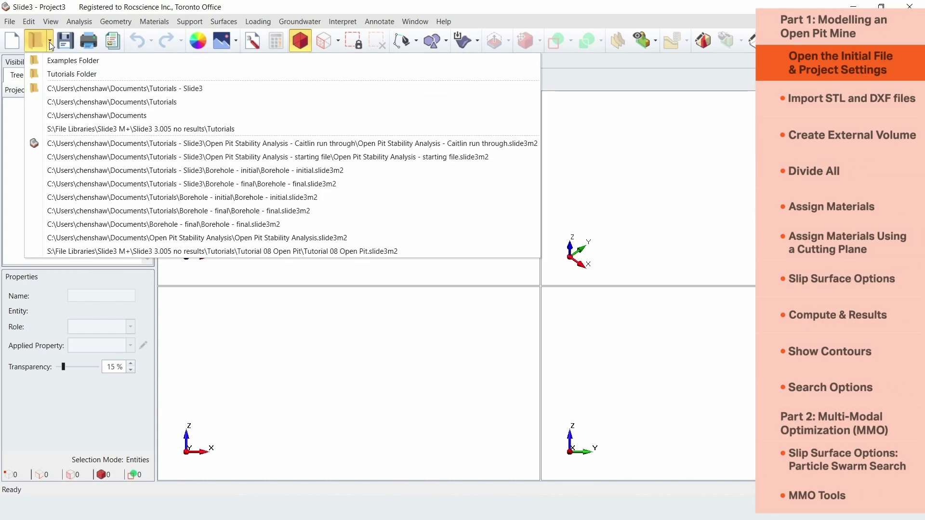
Open the Open Pit Stability Analysis starting-file .slide3m2 from the Tutorials folder
left_click(72, 75)
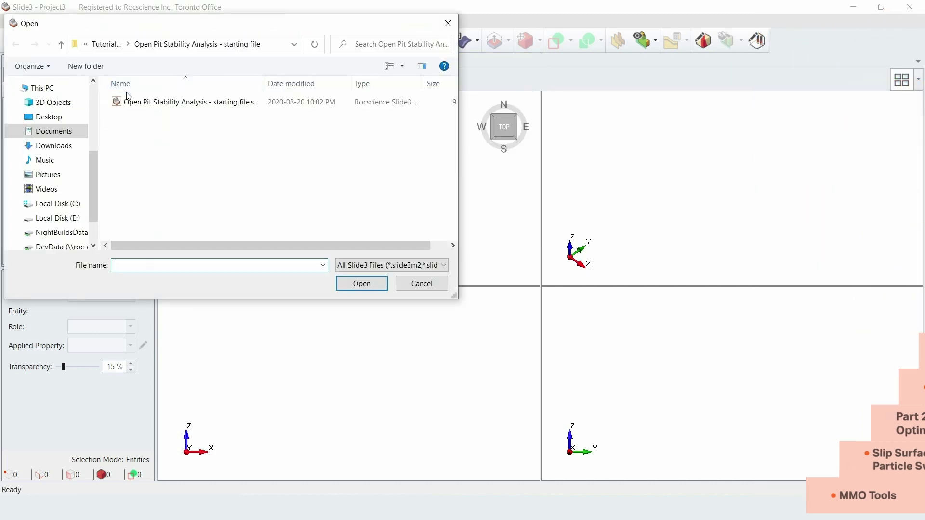
left_click(138, 102)
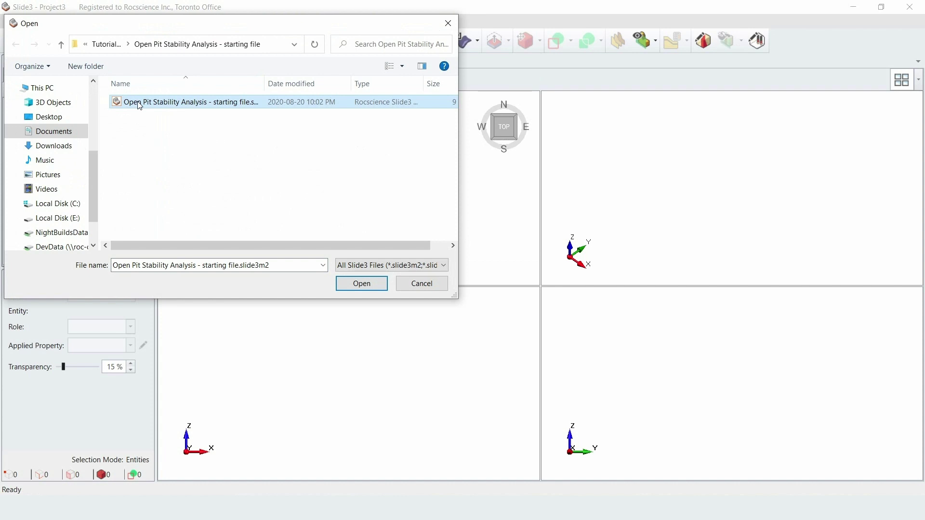
left_click(346, 288)
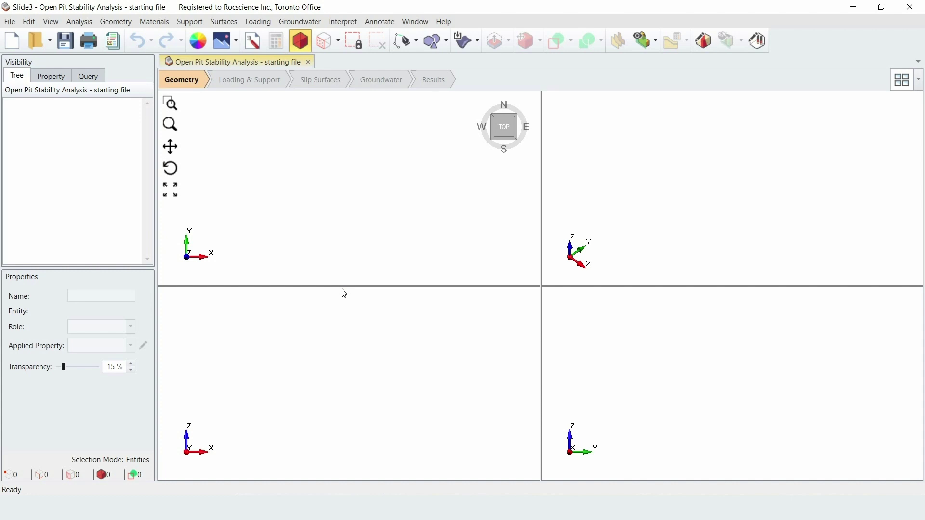
Review the Units, Groundwater and Methods settings, keeping metric kPa and GLE/Morgenstern-Price
left_click(255, 42)
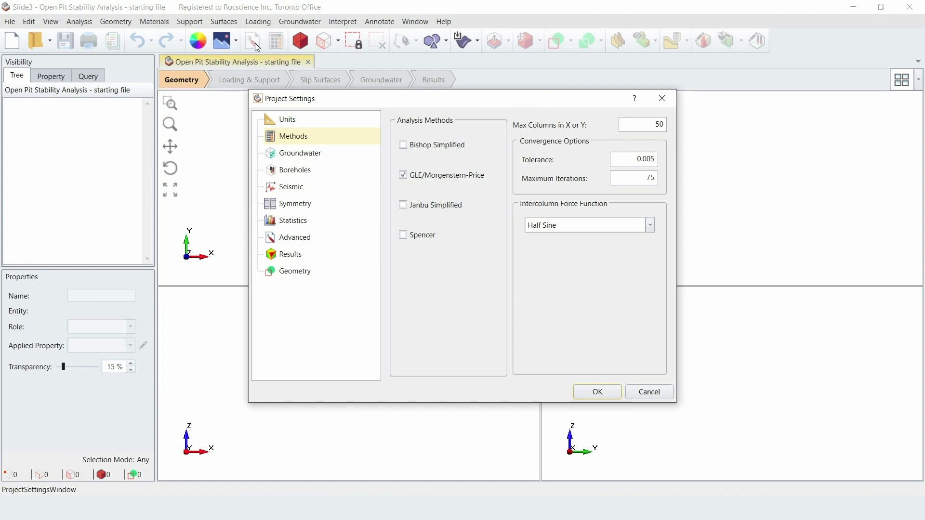
left_click(302, 120)
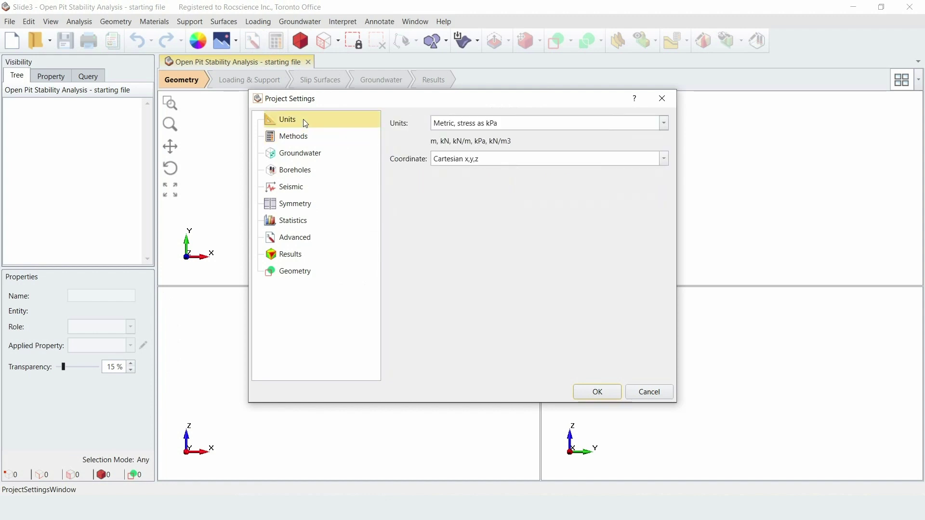
left_click(325, 138)
left_click(332, 156)
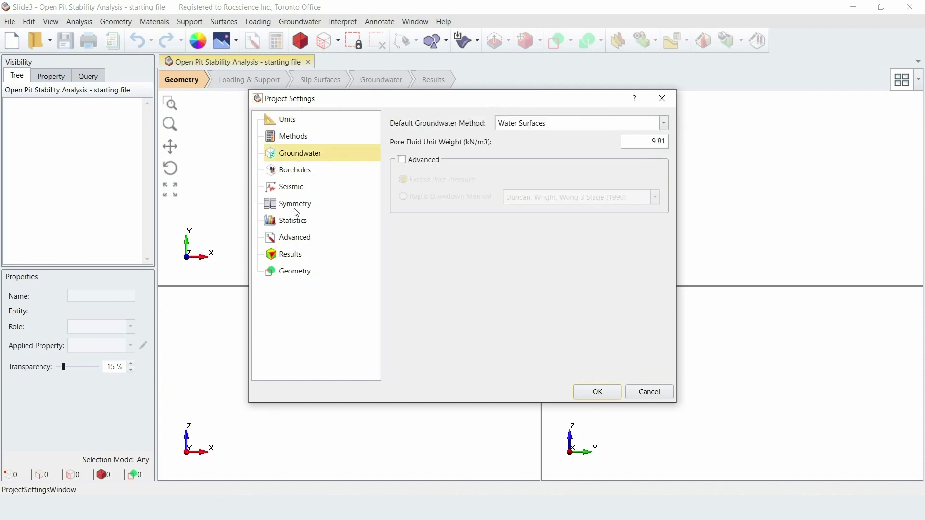
left_click(299, 141)
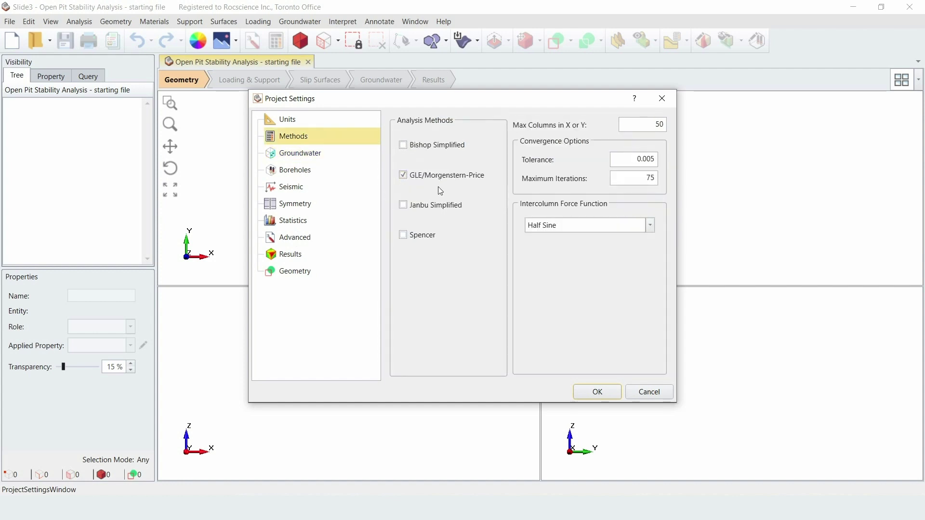
left_click(590, 392)
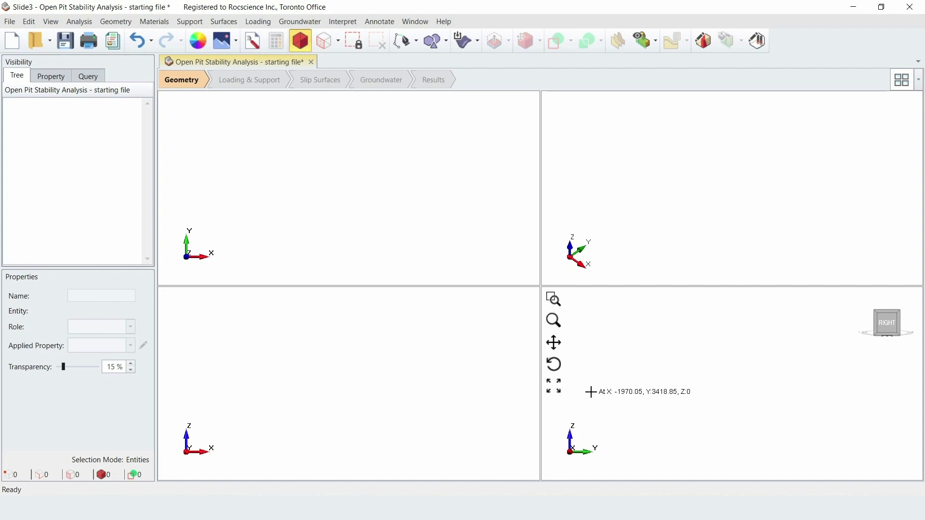
left_click(116, 22)
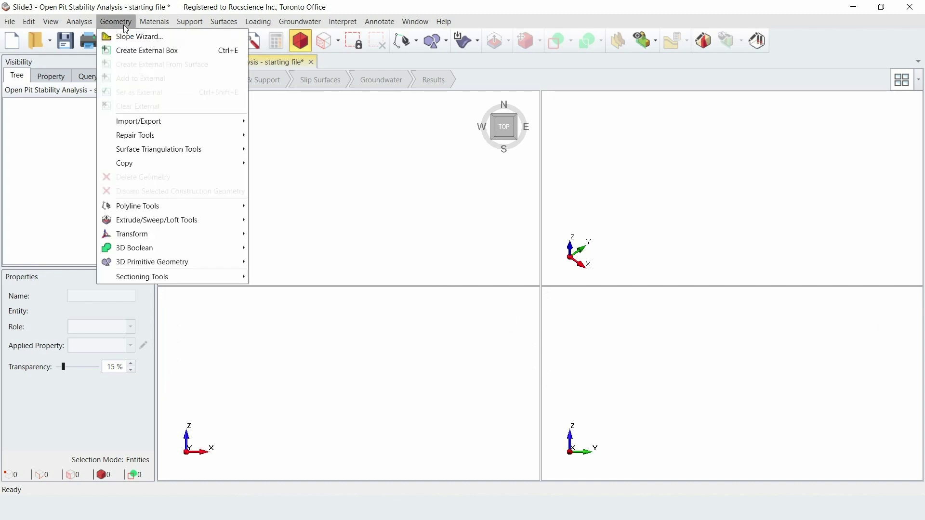
mouse_move(139, 122)
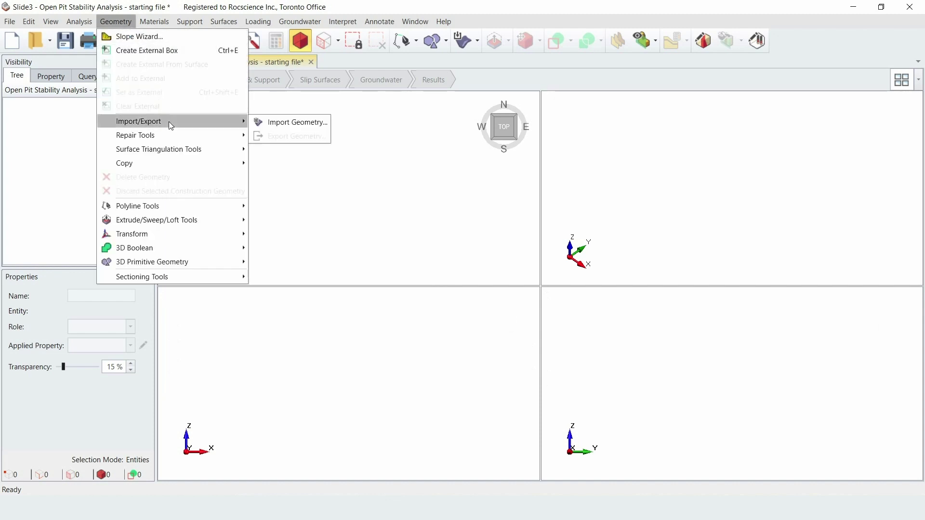
Load Open Pit Geometry.stl for import with All Geometry included
left_click(271, 125)
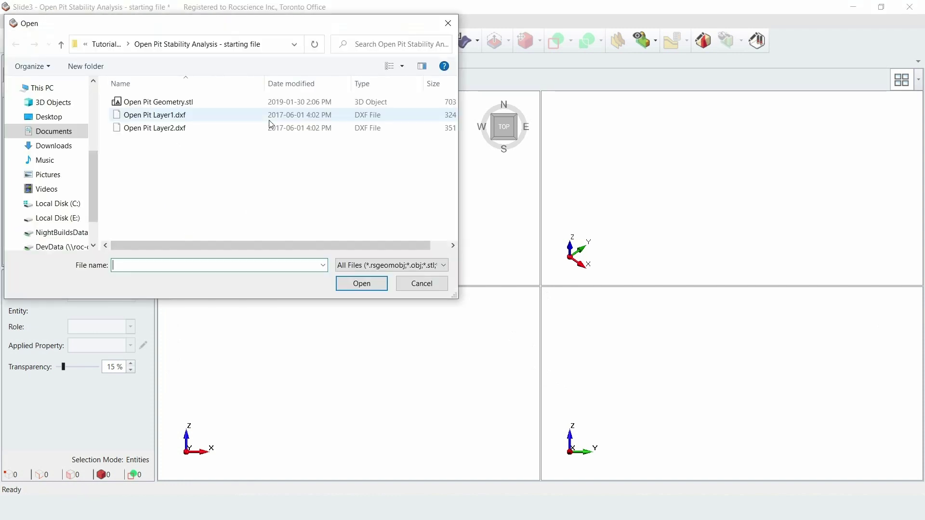
left_click(158, 105)
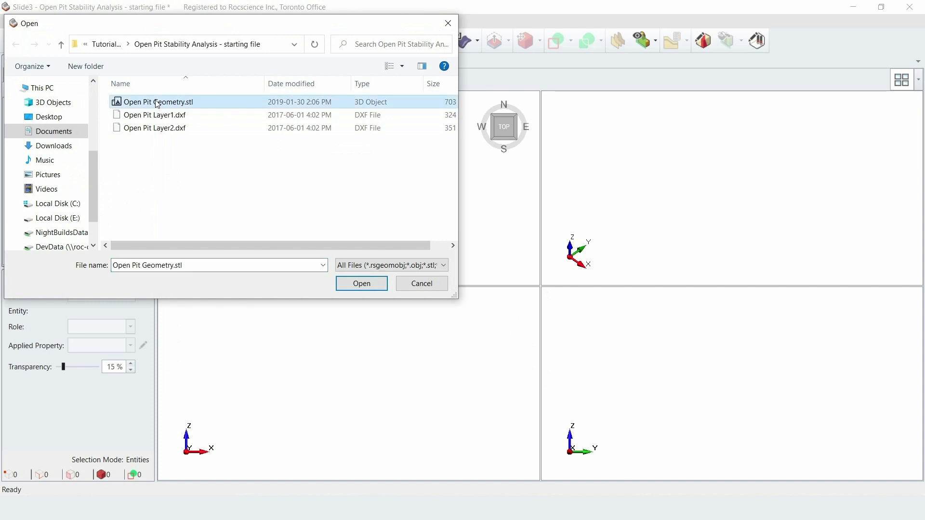
left_click(344, 287)
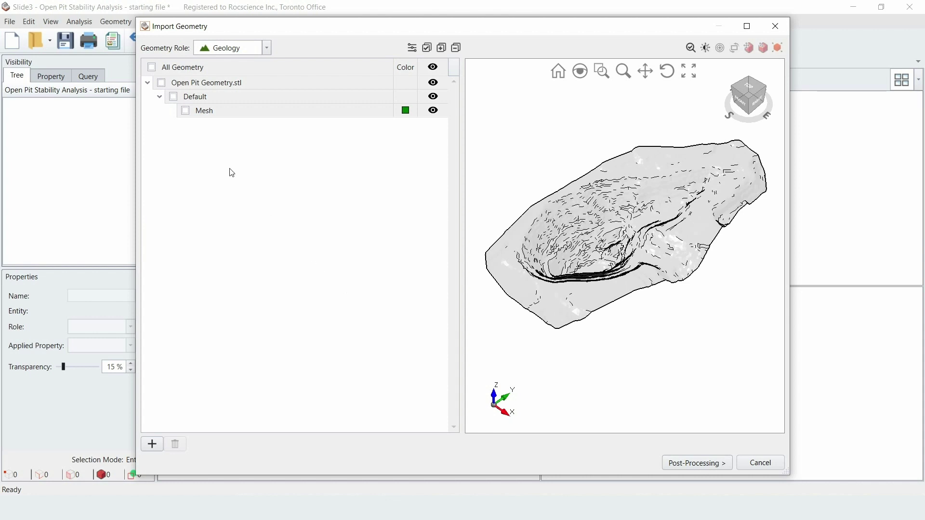
left_click(151, 67)
Repair the pit mesh defects in post-processing and add the surface to the model
left_click(677, 471)
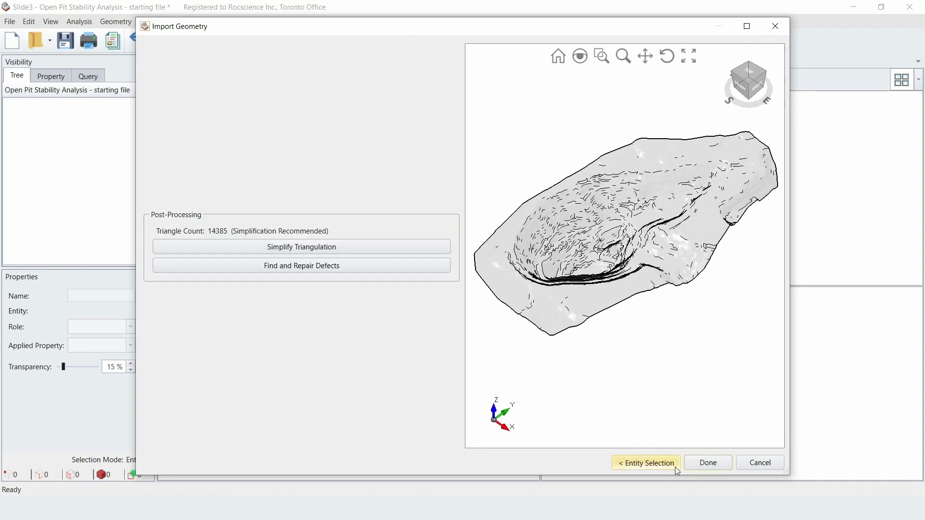
left_click(351, 266)
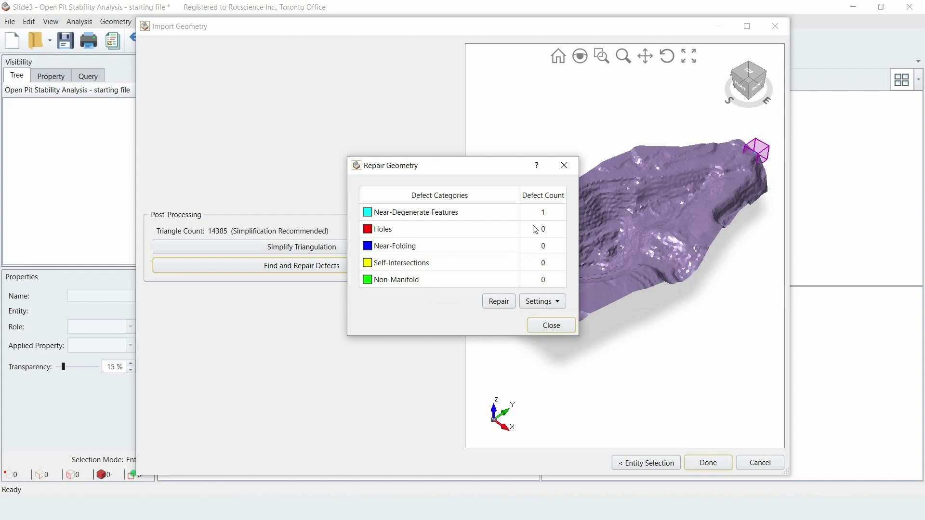
left_click(502, 306)
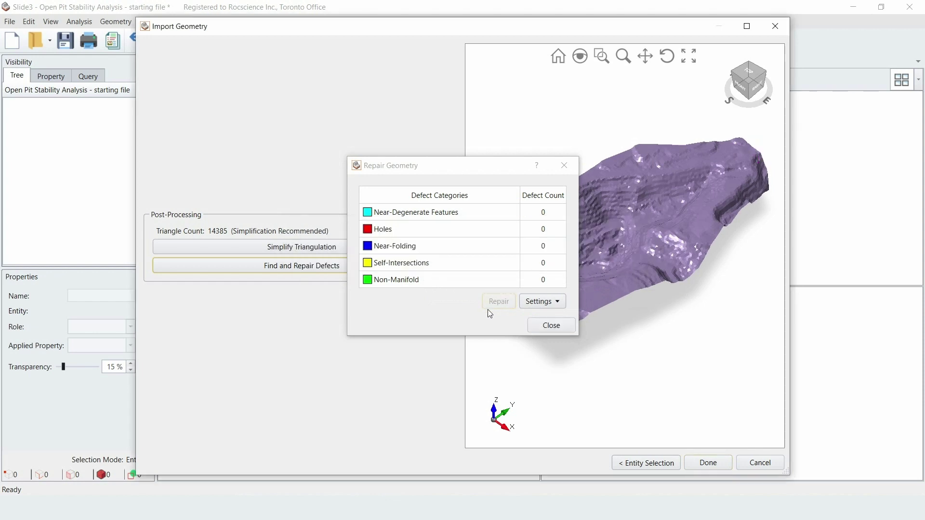
left_click(541, 326)
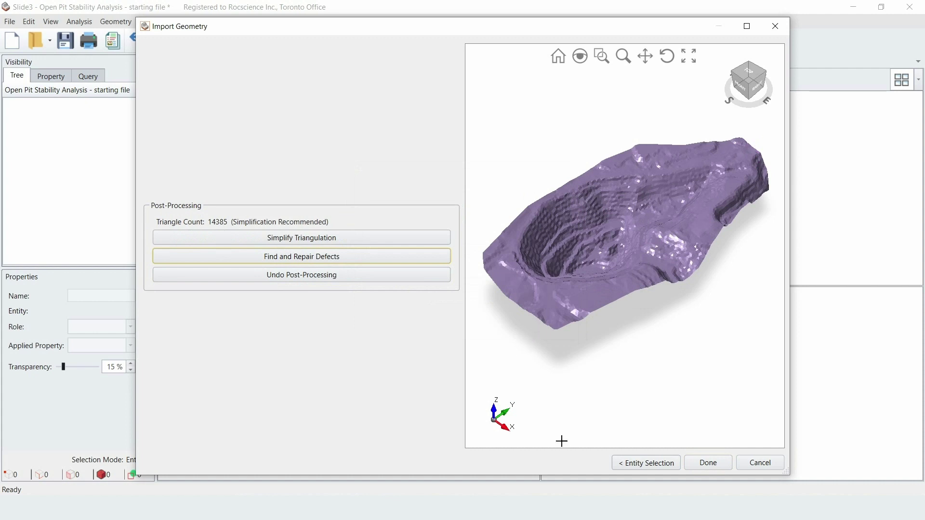
left_click(708, 463)
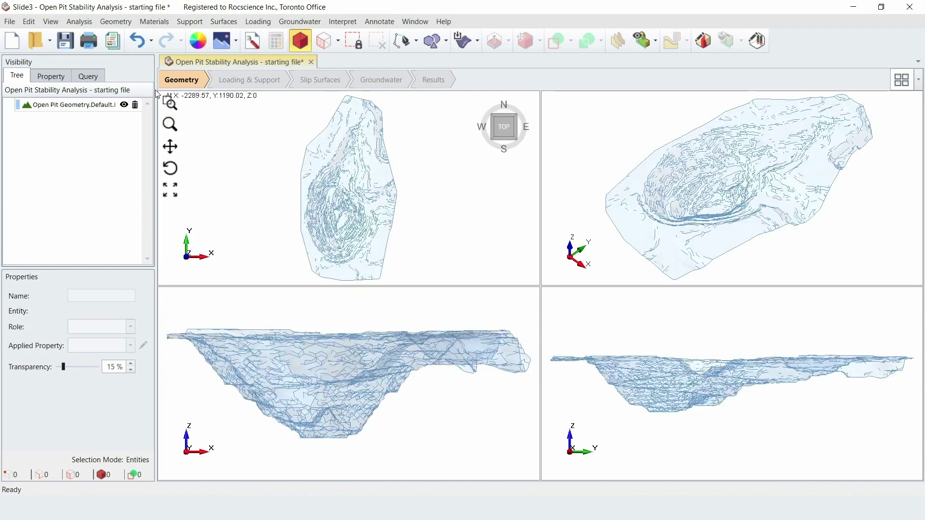
Load Open Pit Layer1.dxf and Open Pit Layer2.dxf for import
left_click(124, 21)
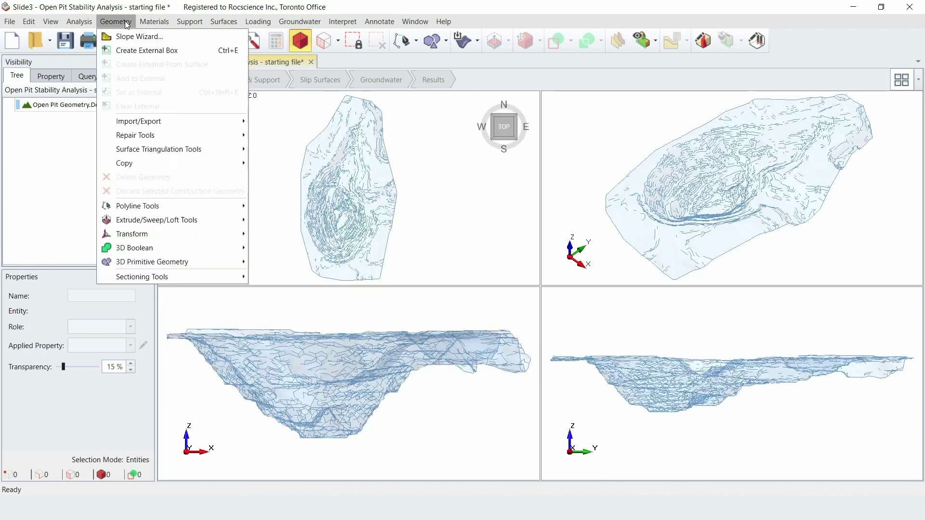
mouse_move(139, 122)
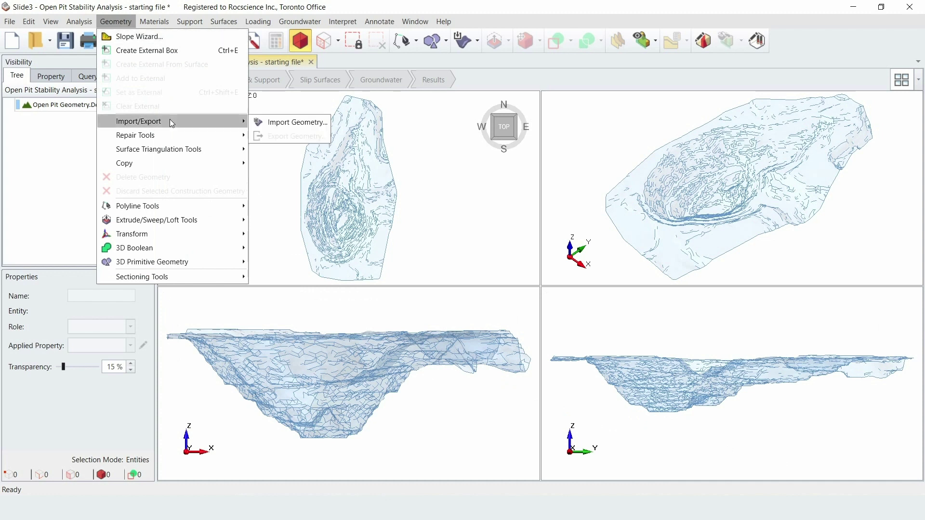
left_click(270, 123)
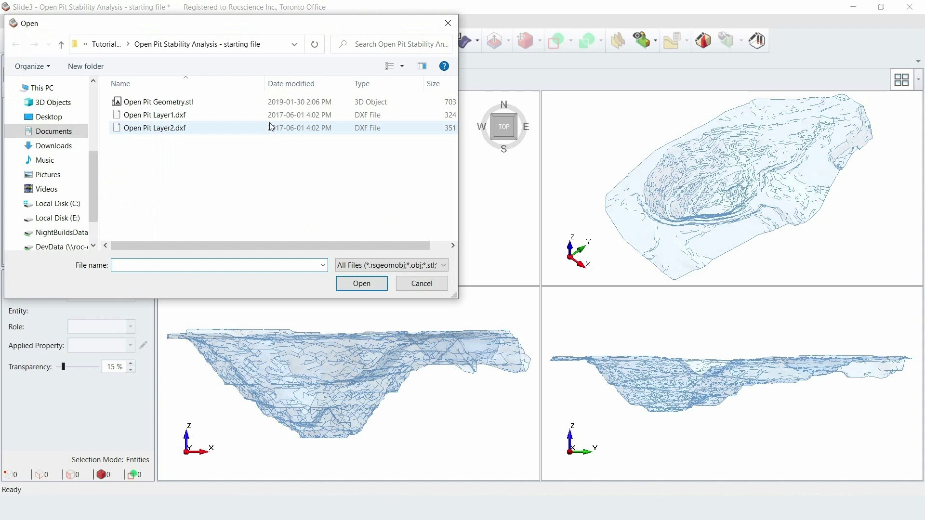
left_click(175, 117)
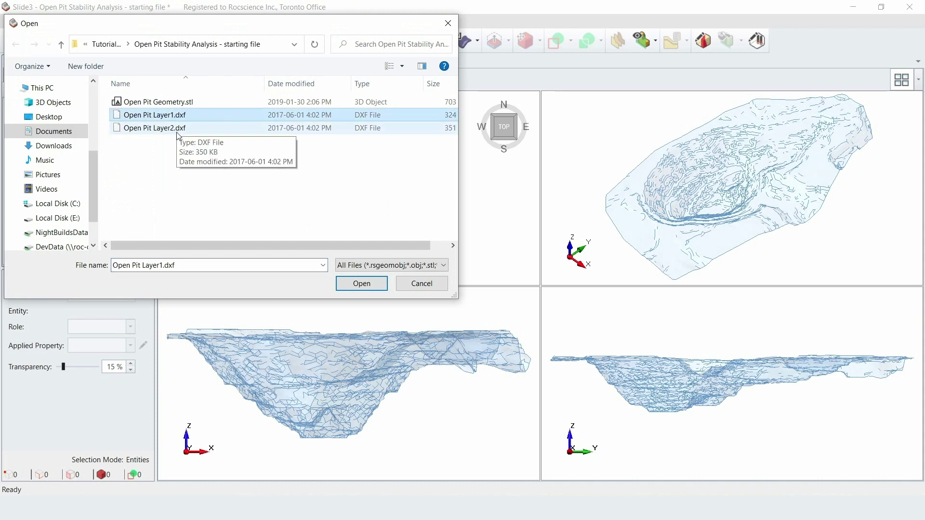
left_click(176, 134, "ctrl")
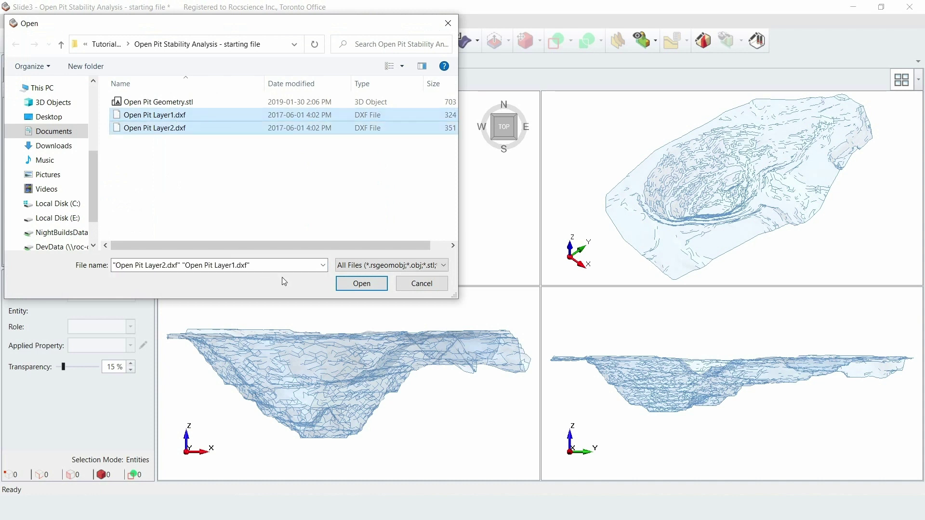
left_click(372, 286)
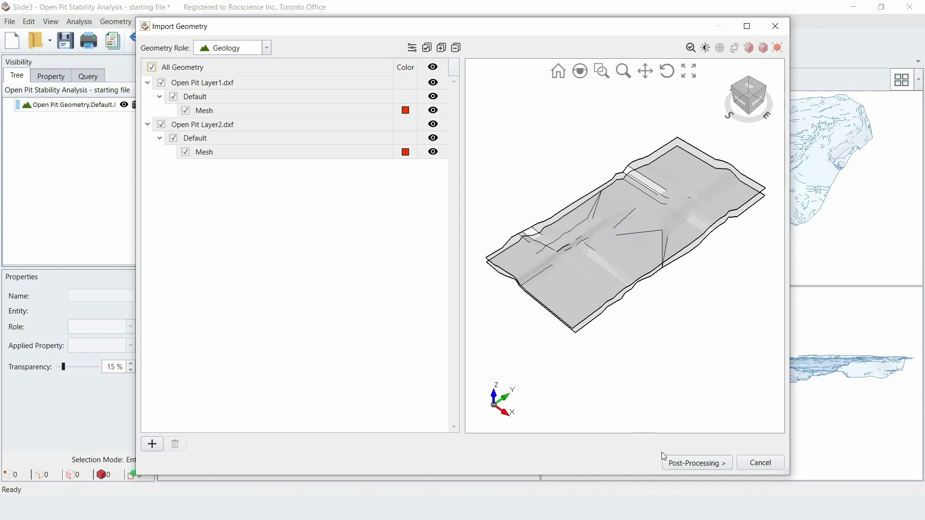
Repair the layer mesh defects and add both layer surfaces to the model
left_click(669, 466)
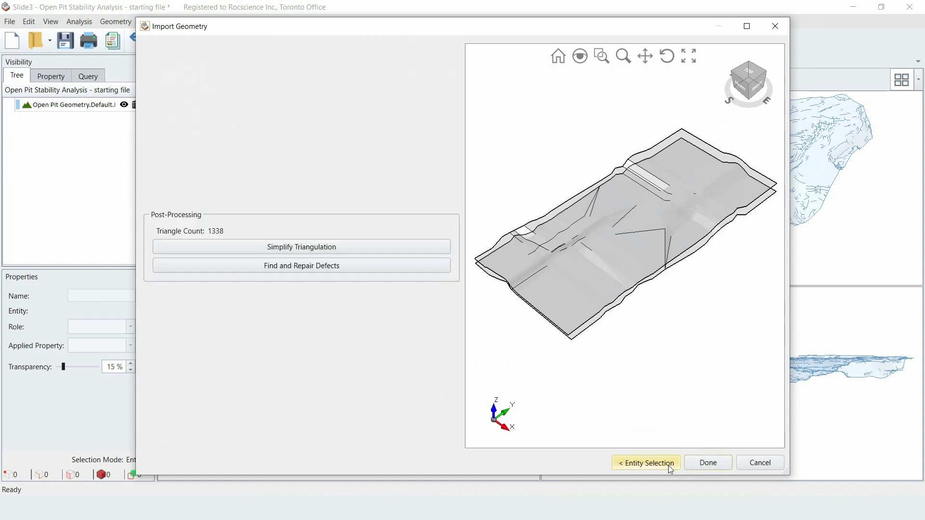
left_click(359, 270)
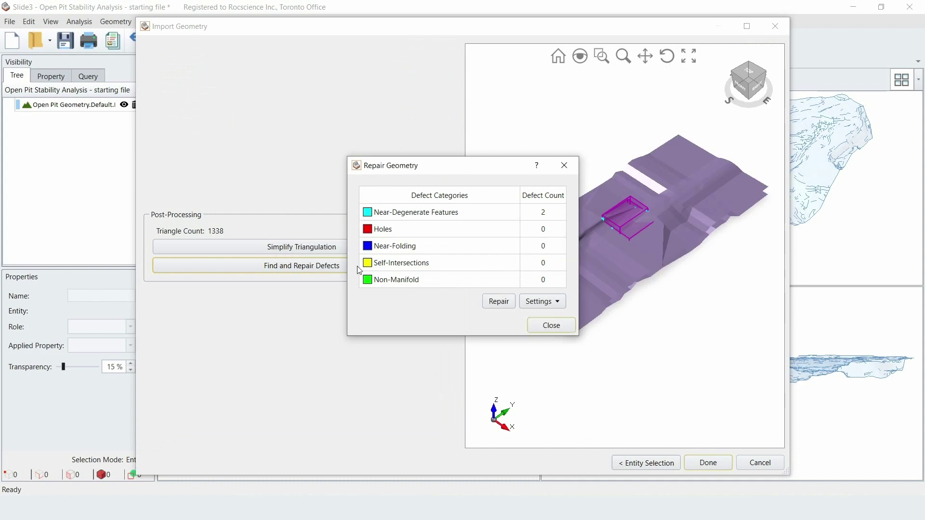
left_click(486, 304)
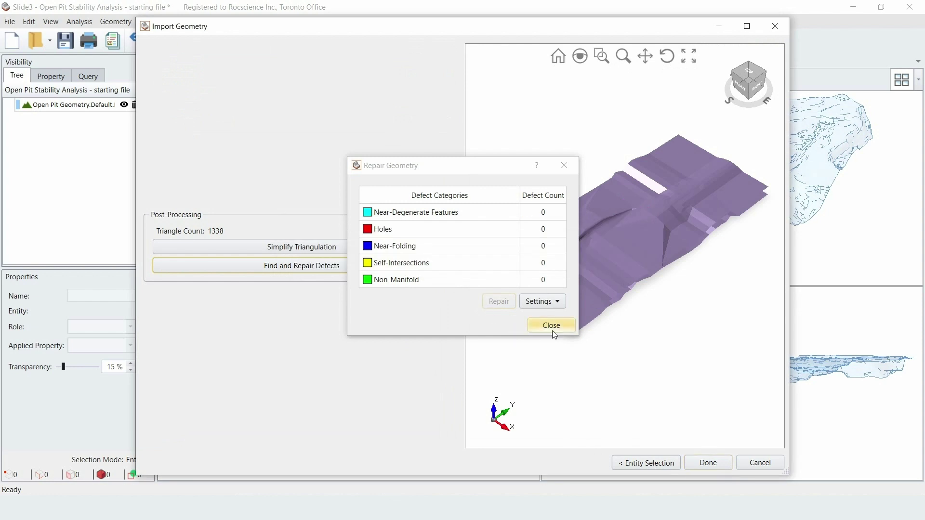
left_click(552, 327)
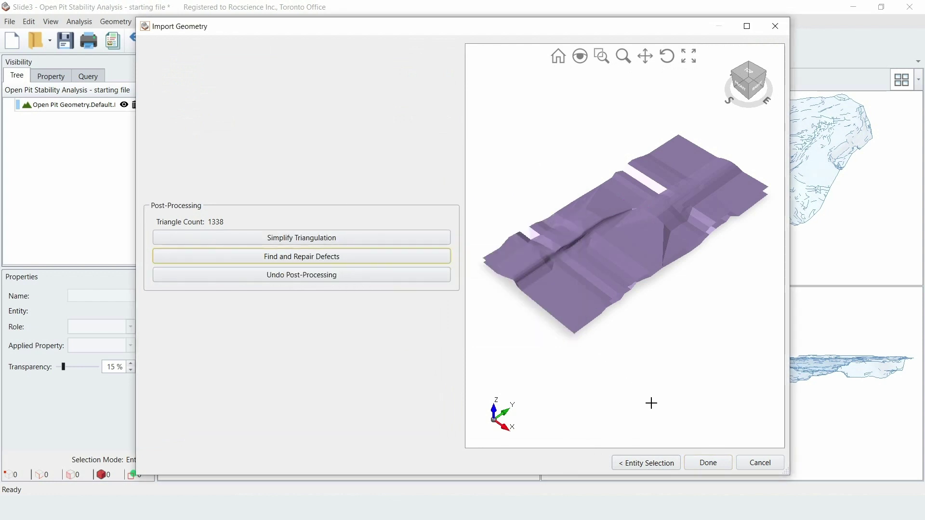
left_click(693, 463)
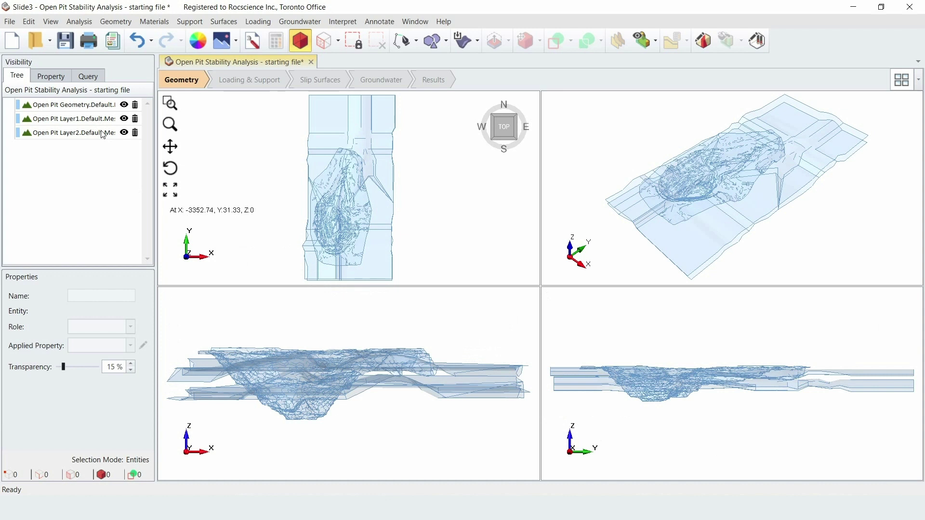
Inspect the Open Pit Layer2, Layer1 and Open Pit Geometry surfaces in the Visibility tree
left_click(102, 134)
left_click(96, 121)
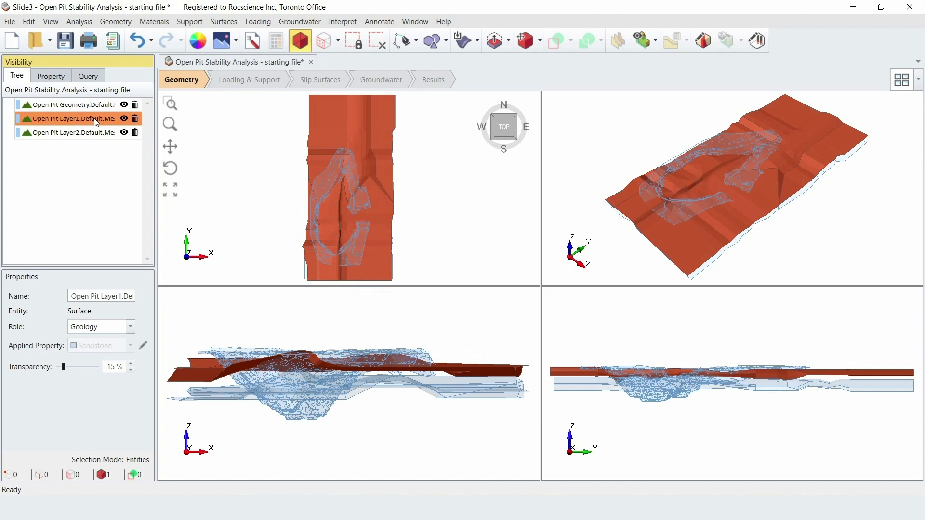
left_click(73, 105)
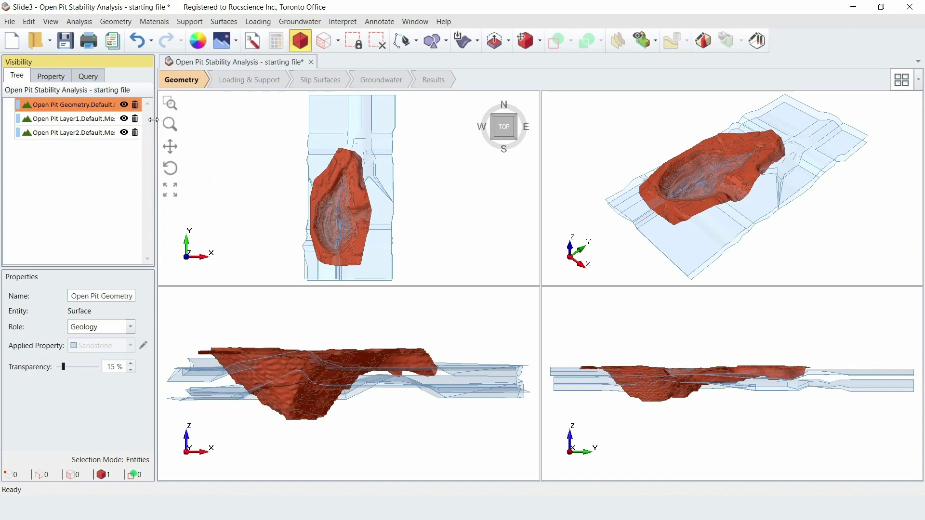
left_click(119, 22)
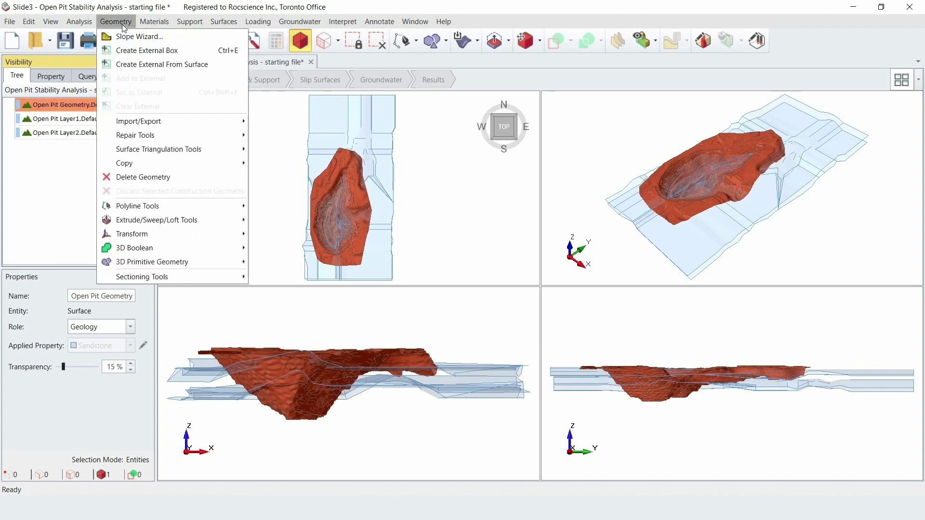
Create an external volume from the pit surface with Bottom Elevation 5032
left_click(157, 65)
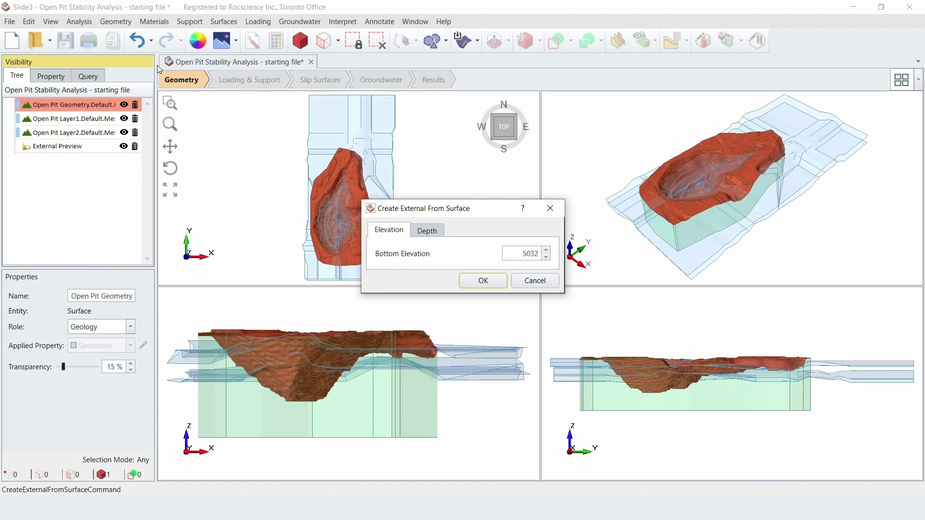
left_click(470, 283)
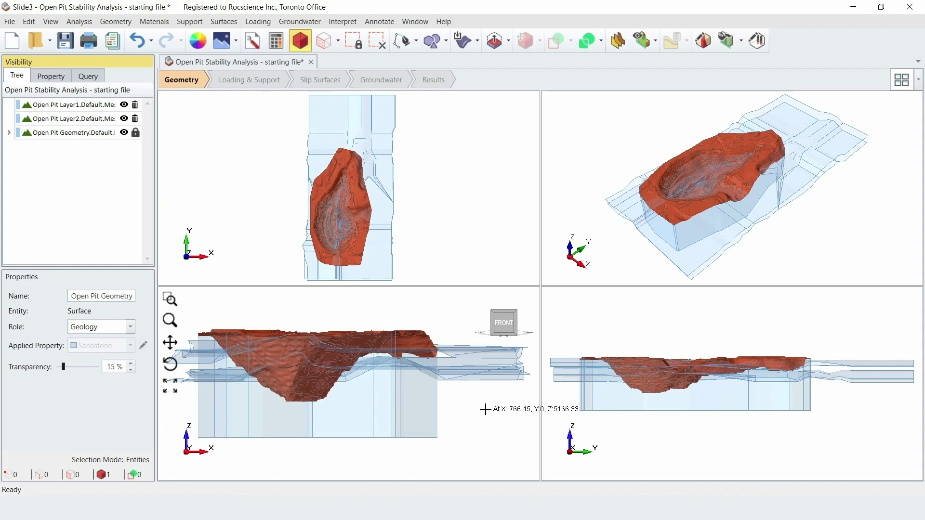
Divide all geometry into separate volumes at Default quality
left_click(120, 22)
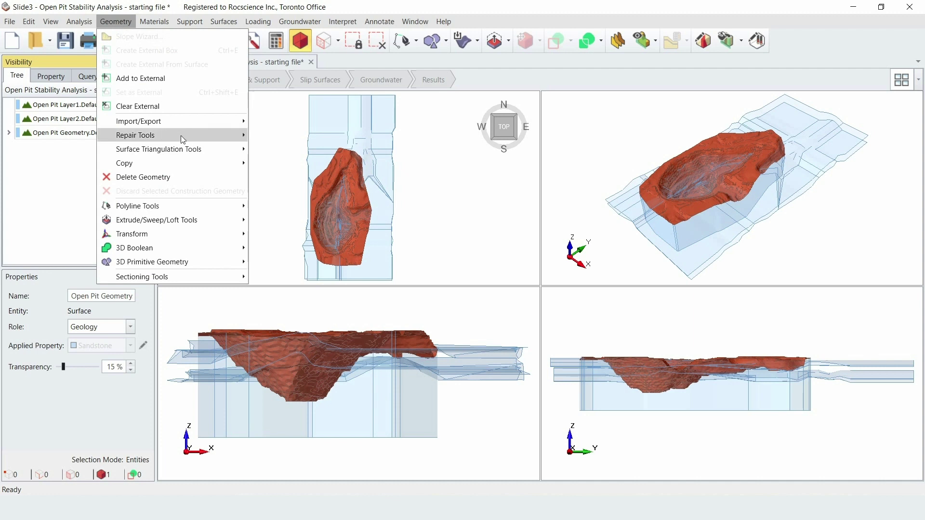
mouse_move(134, 248)
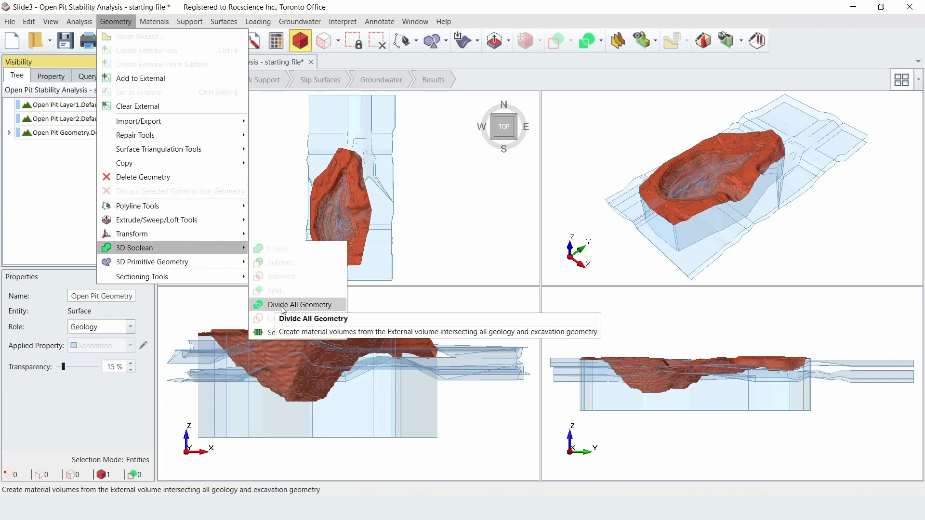
left_click(282, 305)
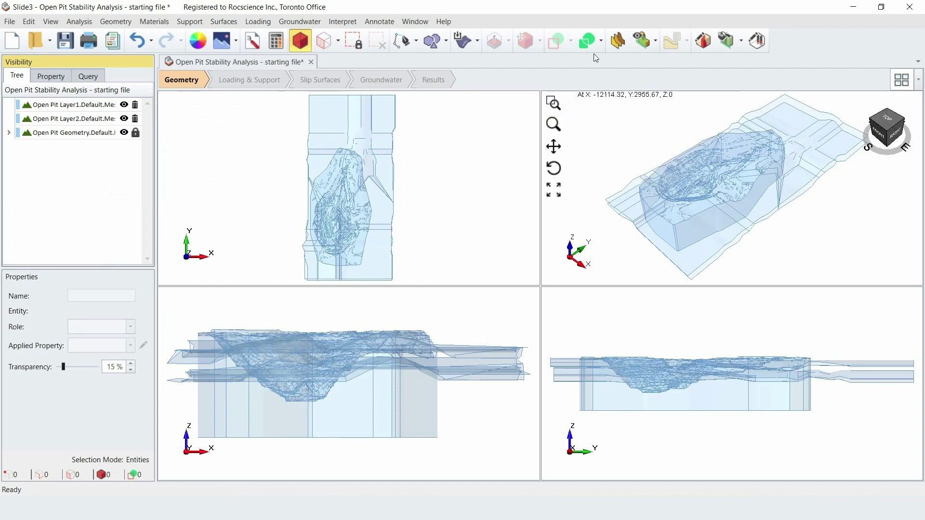
left_click(602, 48)
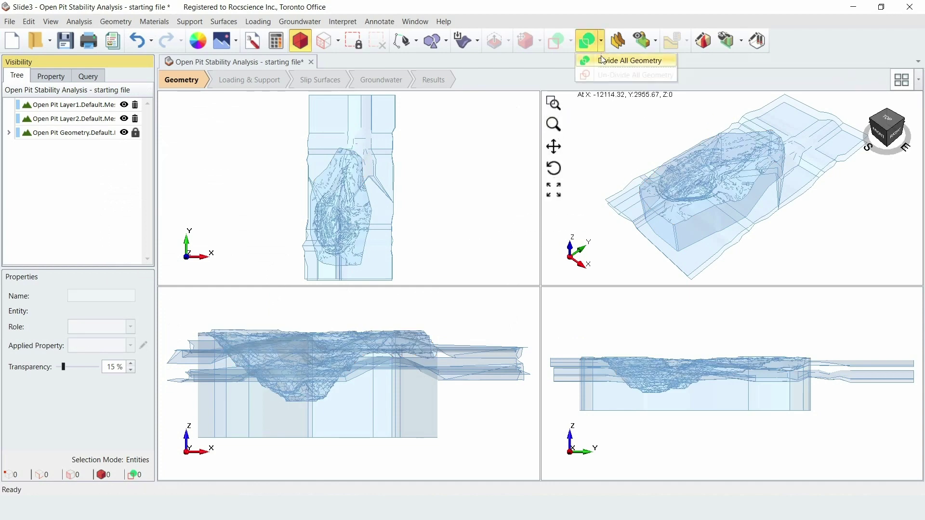
left_click(601, 61)
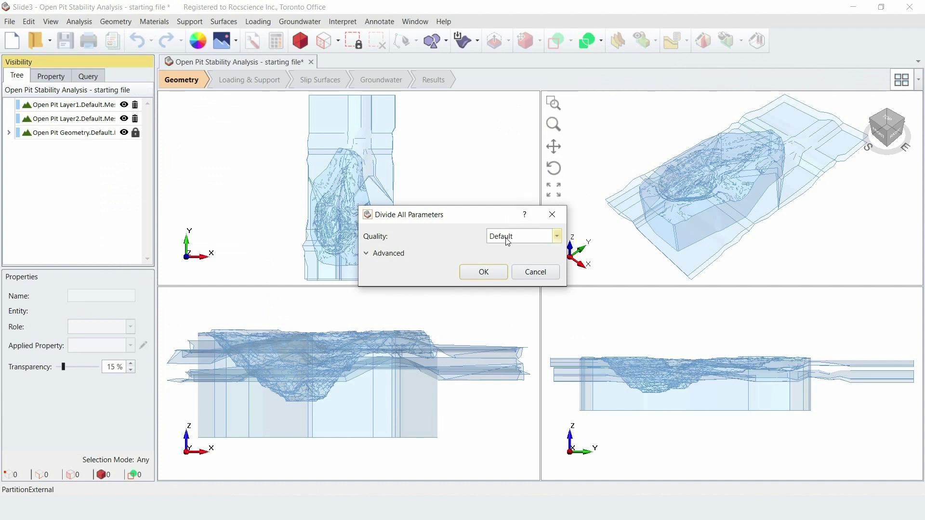
left_click(494, 271)
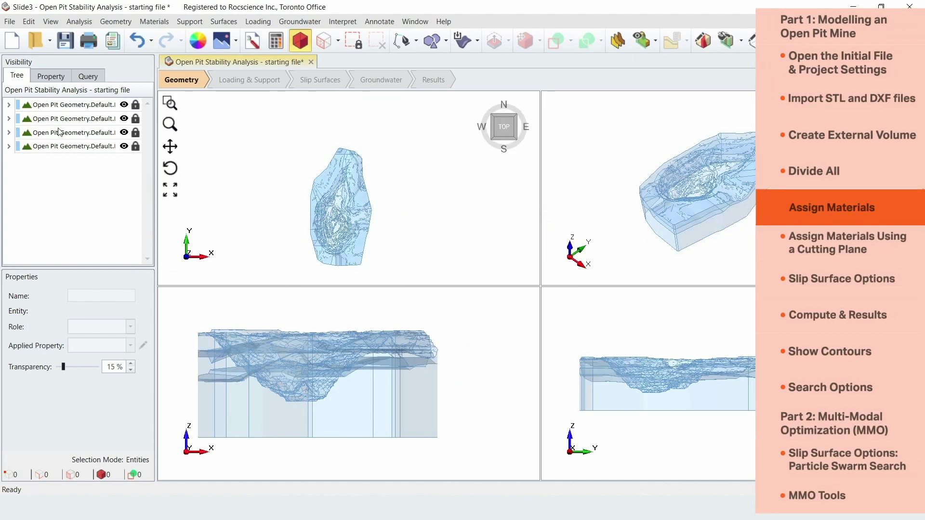
mouse_move(702, 40)
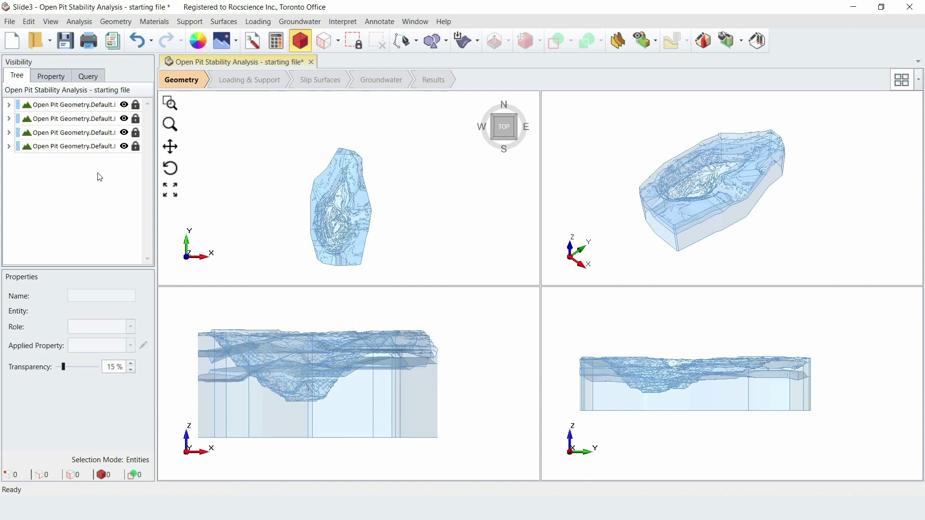
left_click(706, 41)
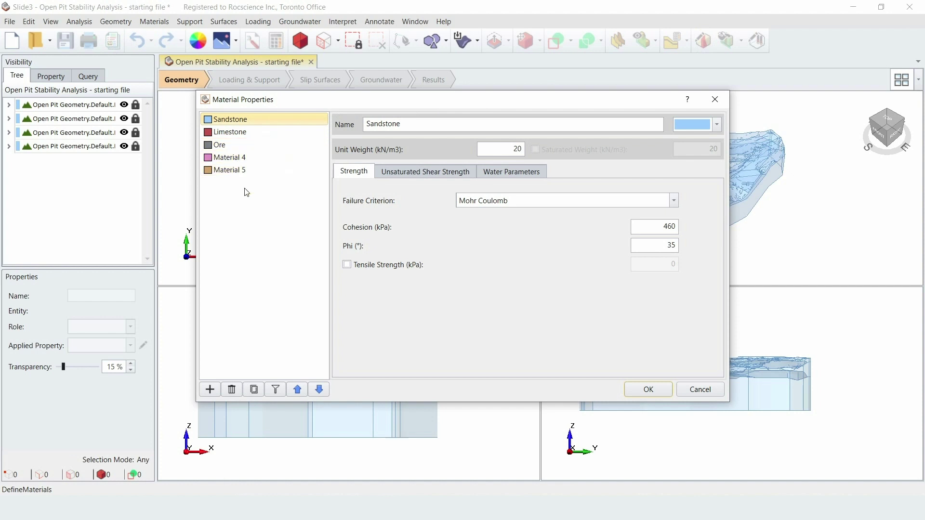
left_click(635, 392)
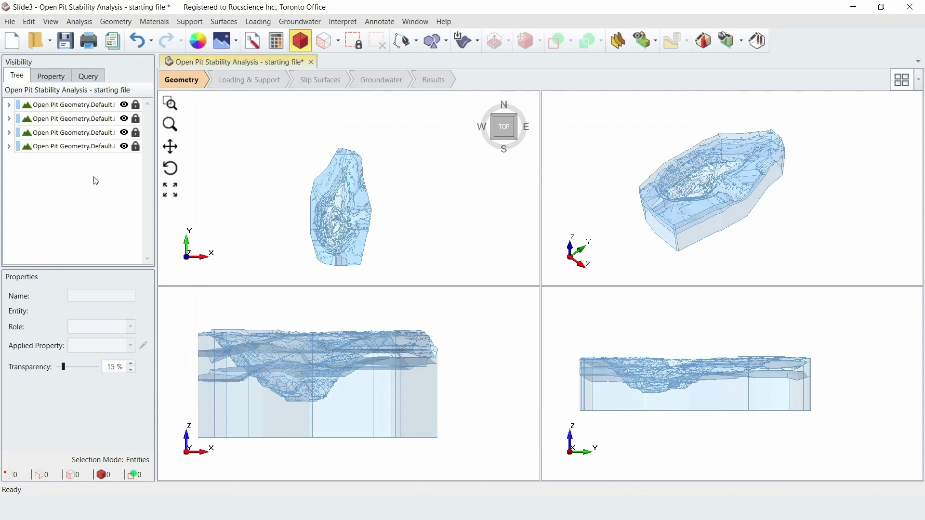
Assign Limestone as the material of the fourth and third volumes
left_click(54, 147)
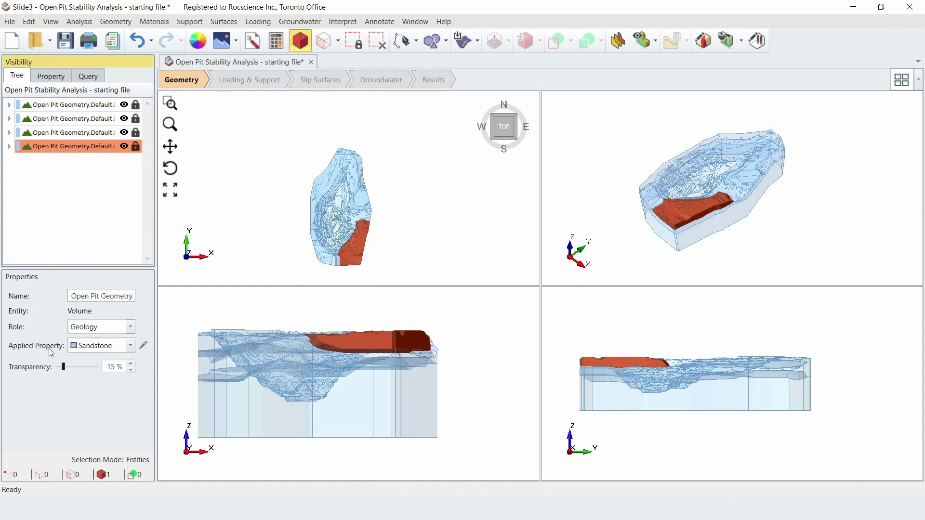
left_click(132, 344)
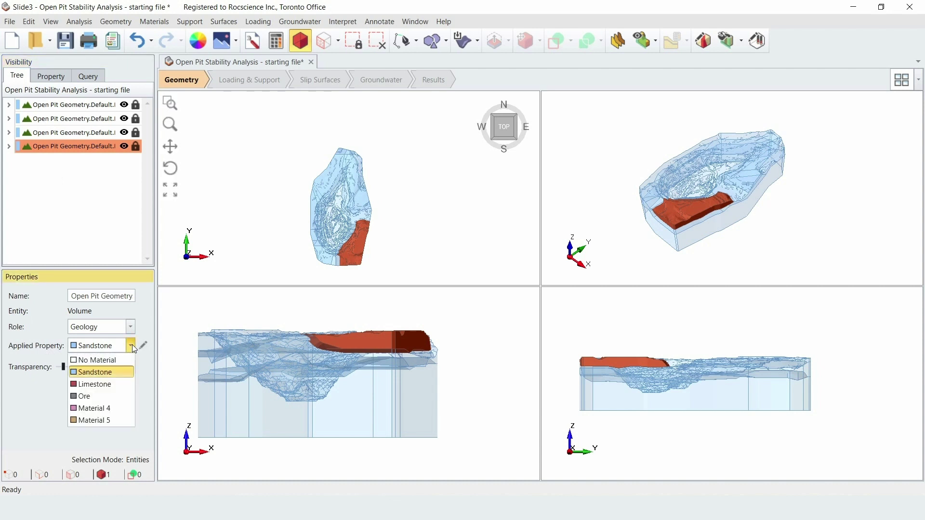
left_click(103, 383)
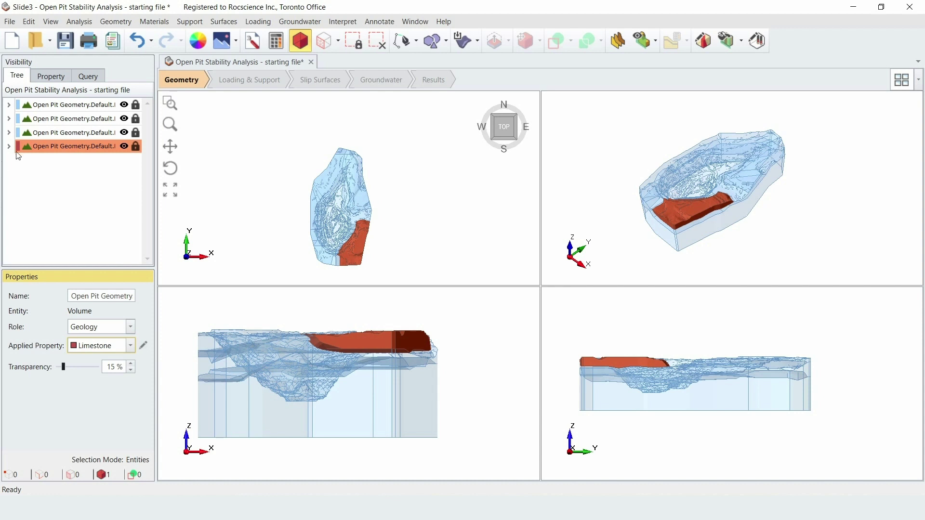
left_click(51, 135)
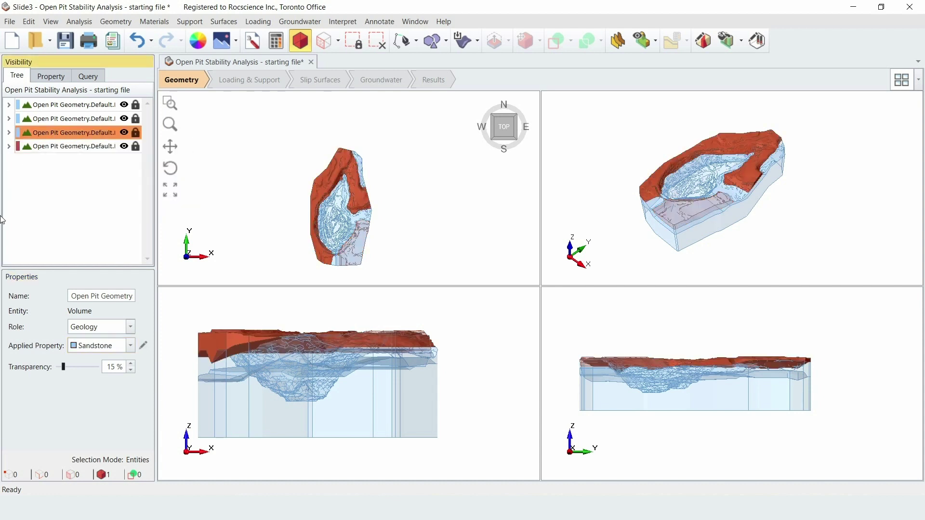
left_click(131, 346)
left_click(111, 381)
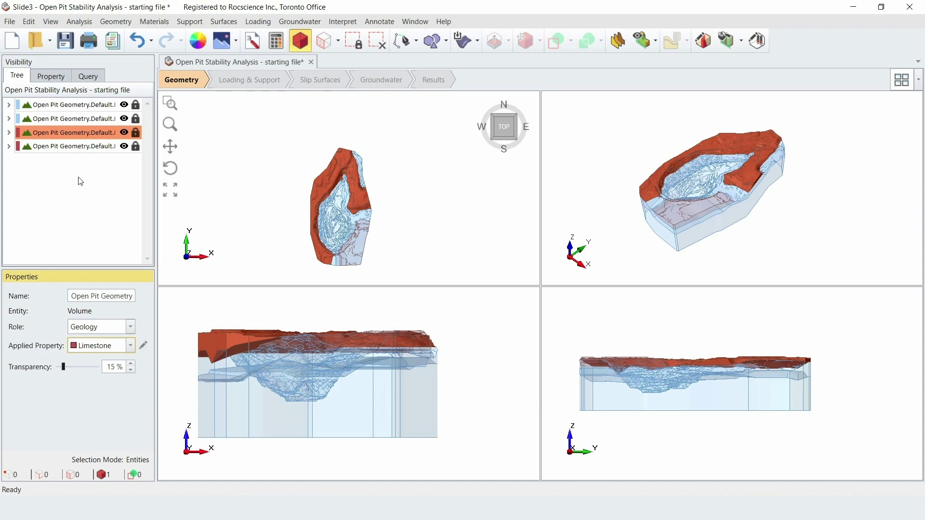
Assign Ore to the first volume and save the project
left_click(43, 119)
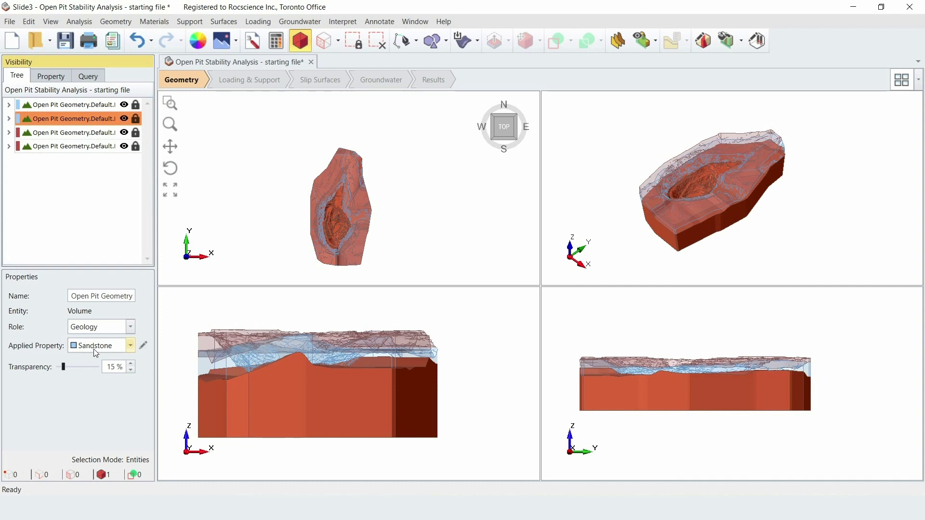
left_click(79, 107)
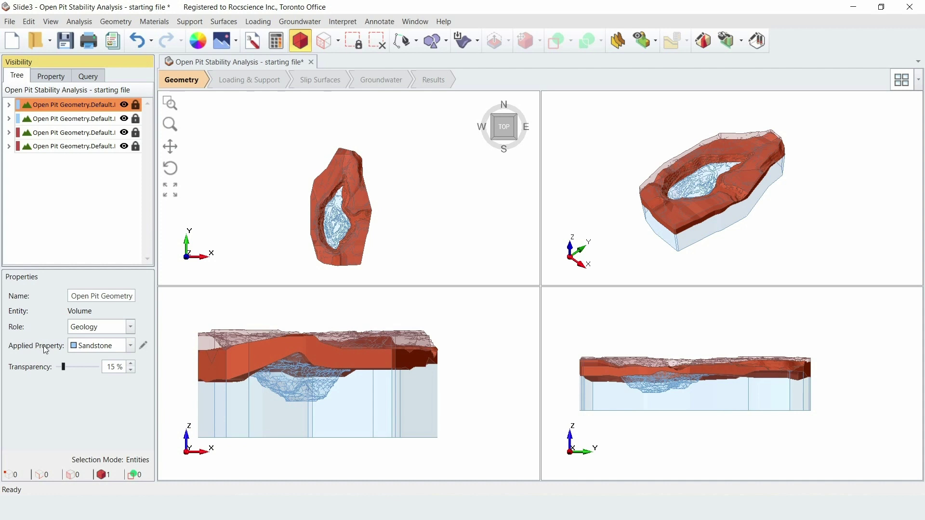
left_click(130, 346)
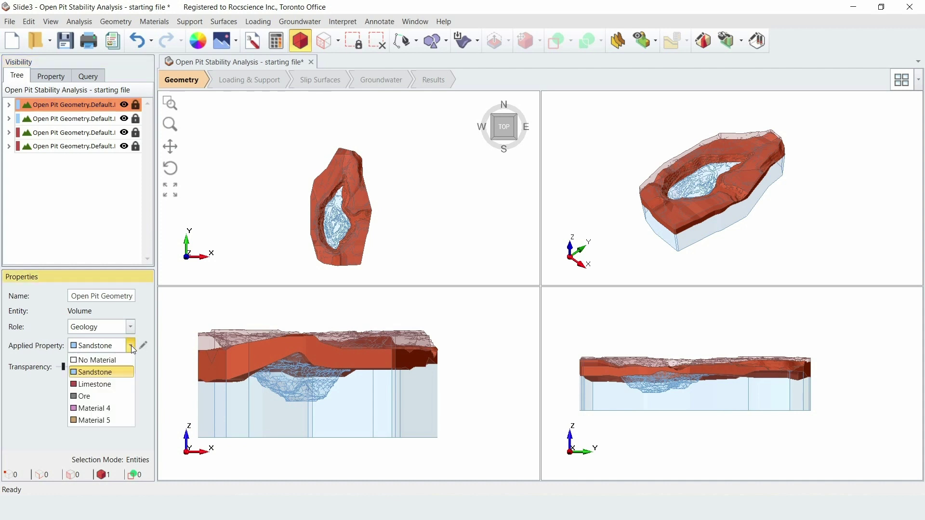
left_click(94, 397)
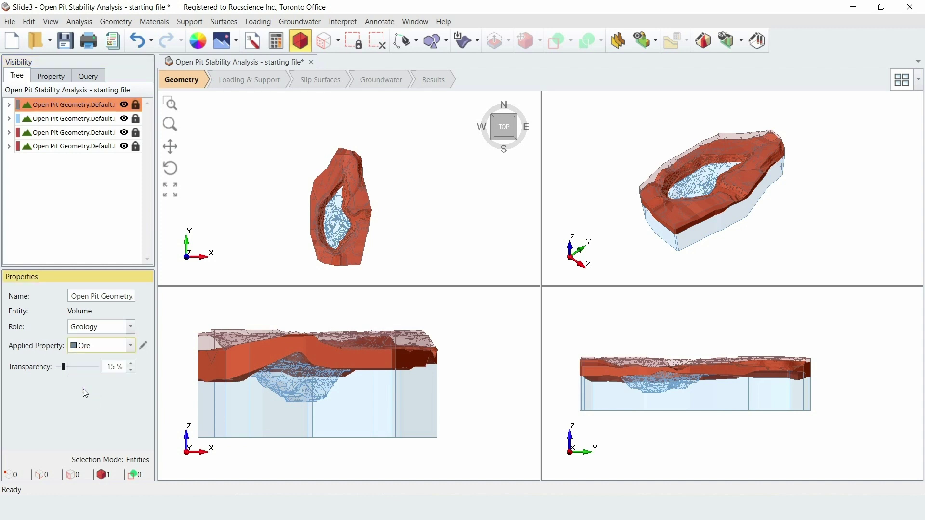
key("ctrl+s")
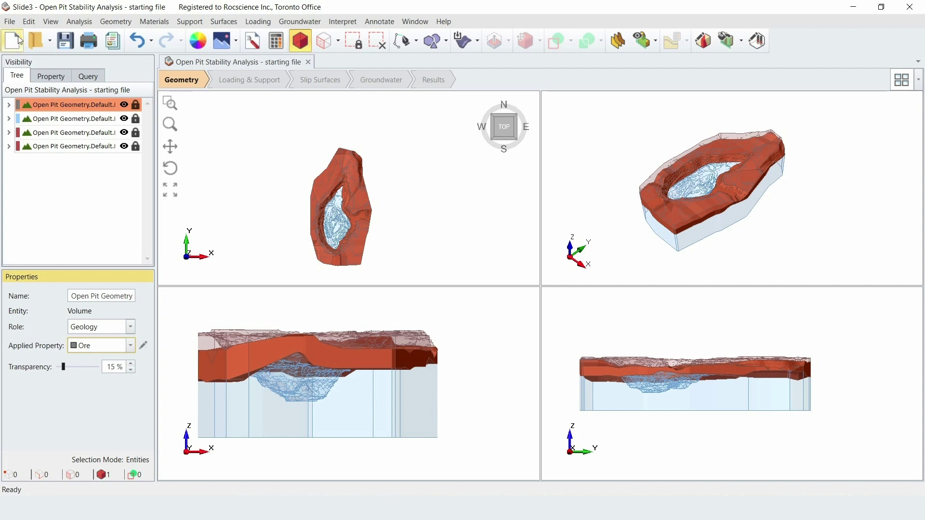
Save the project under the new name Open Pit Example1
left_click(11, 22)
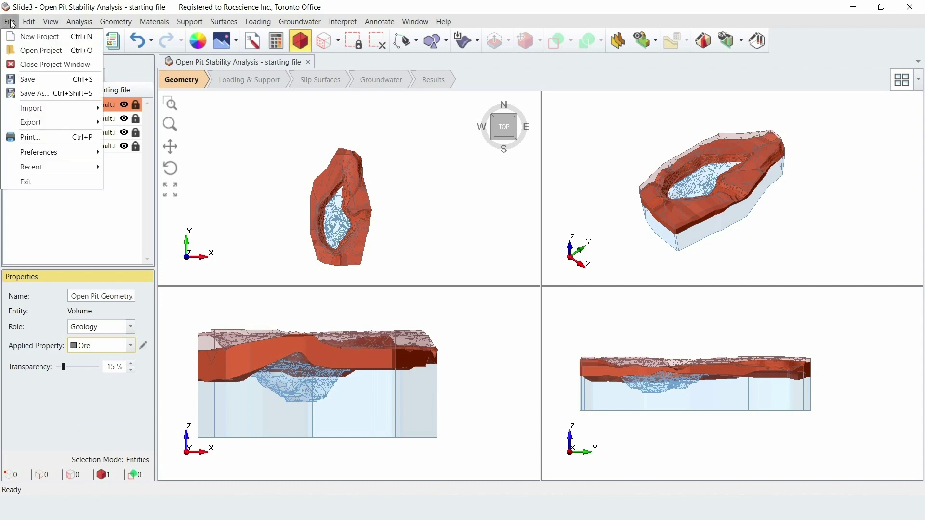
left_click(59, 93)
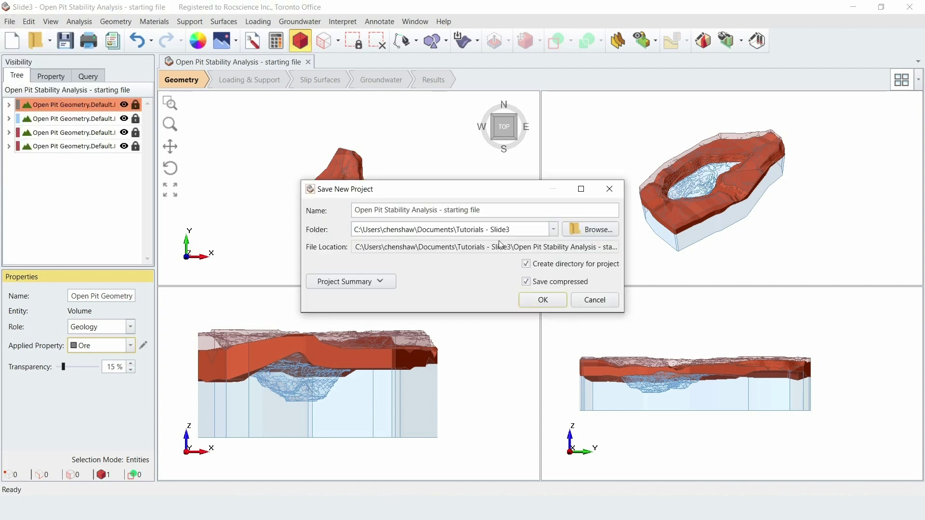
left_click_drag(484, 209, 385, 207)
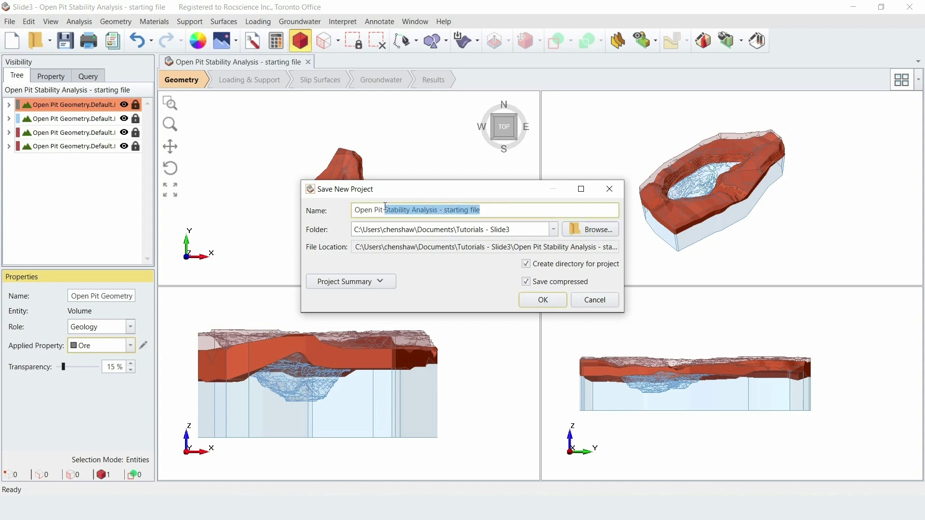
type("Example1")
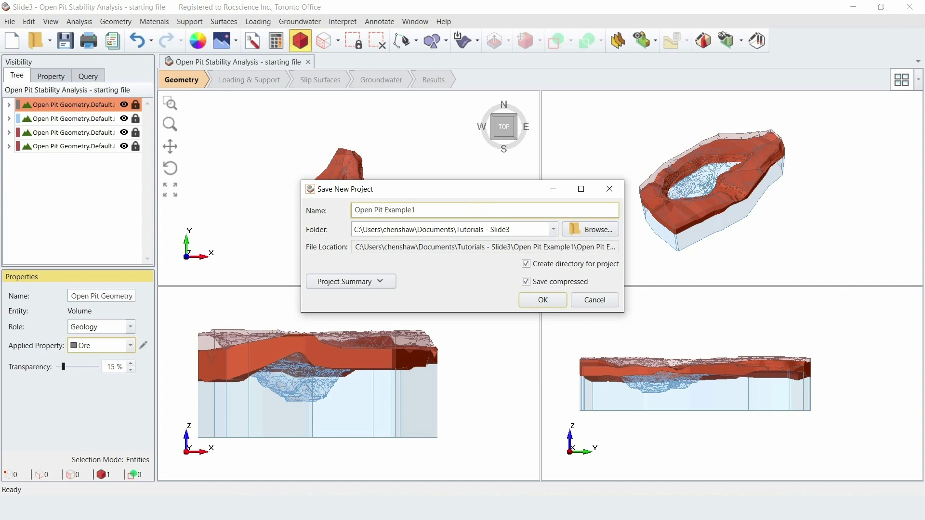
left_click(542, 300)
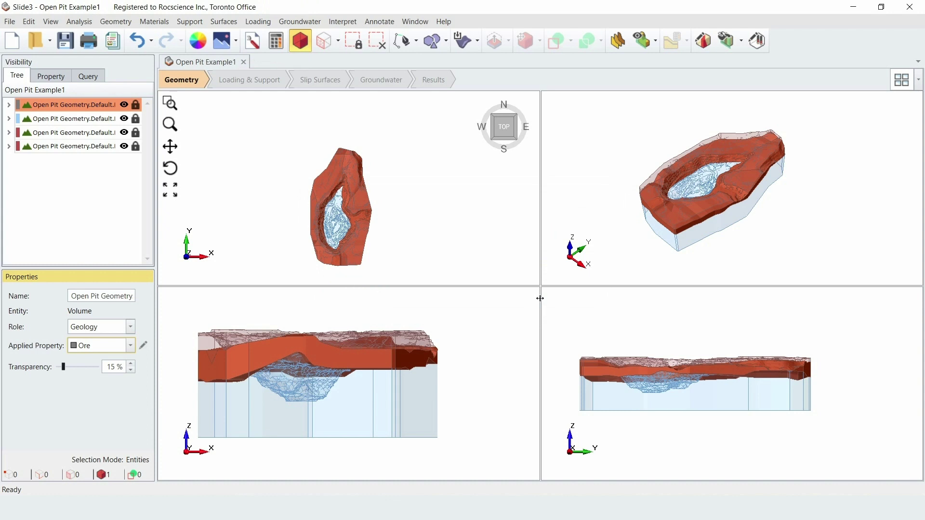
left_click(161, 23)
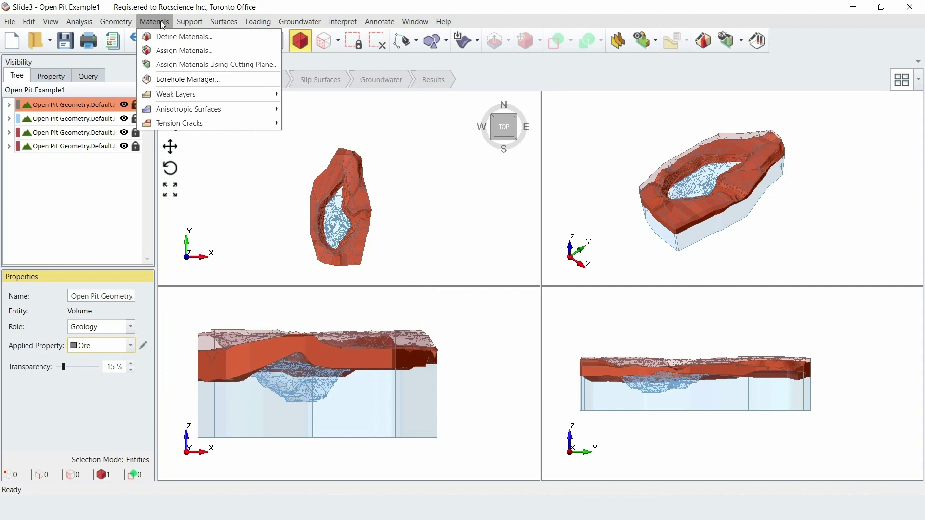
left_click(184, 68)
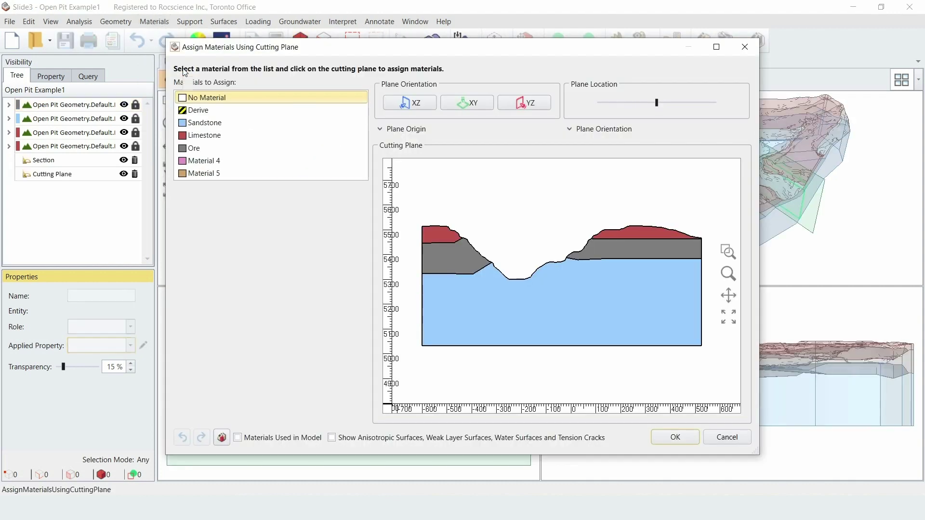
left_click_drag(633, 51, 498, 50)
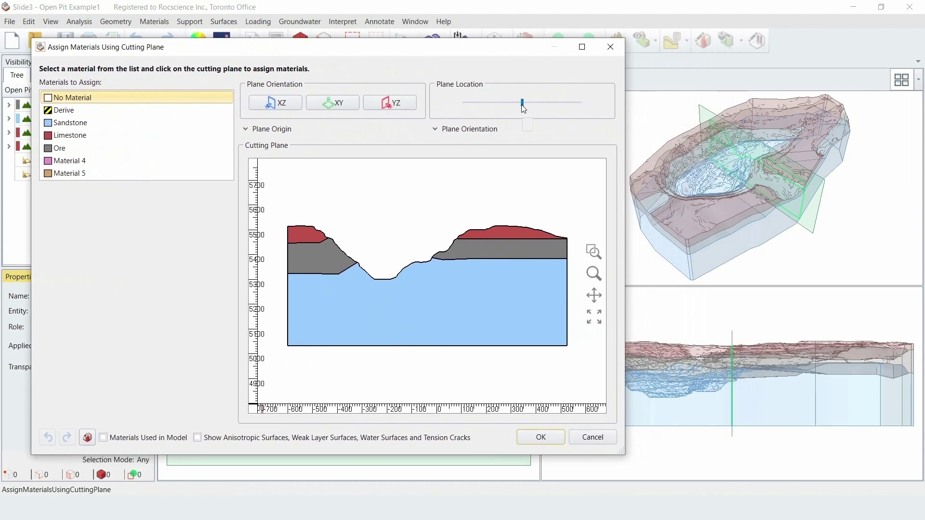
left_click_drag(522, 106, 552, 101)
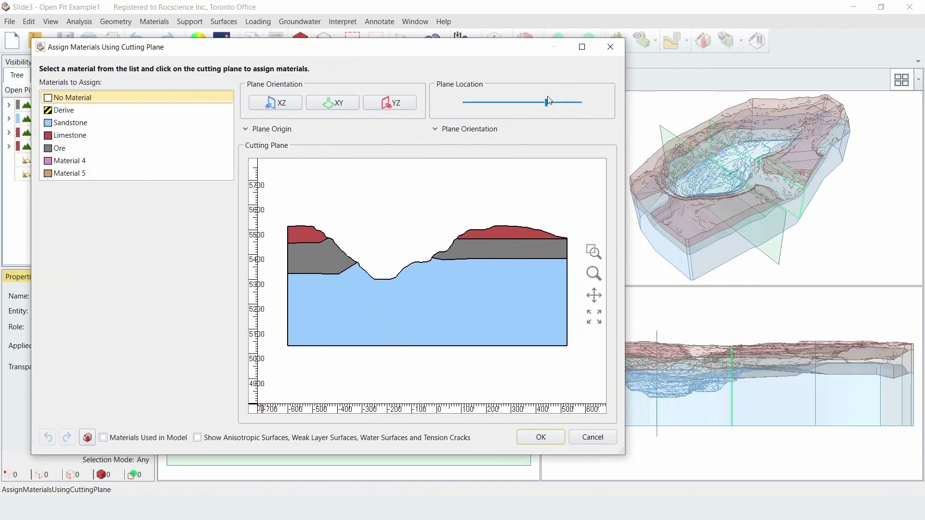
left_click_drag(551, 95, 491, 103)
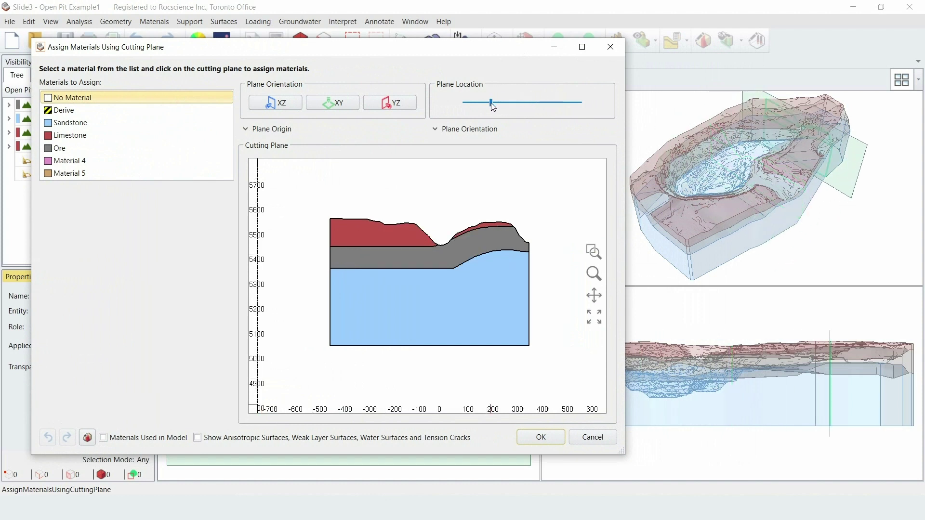
left_click_drag(492, 106, 551, 102)
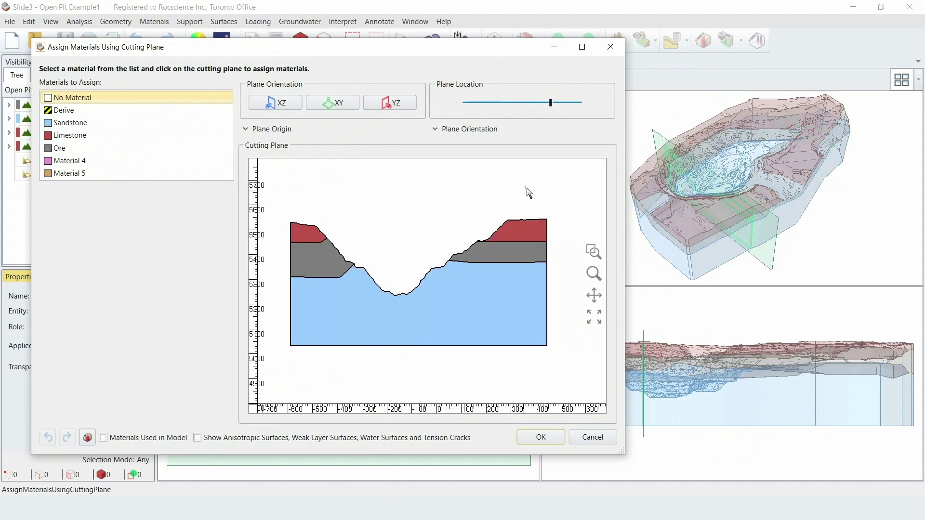
left_click(591, 438)
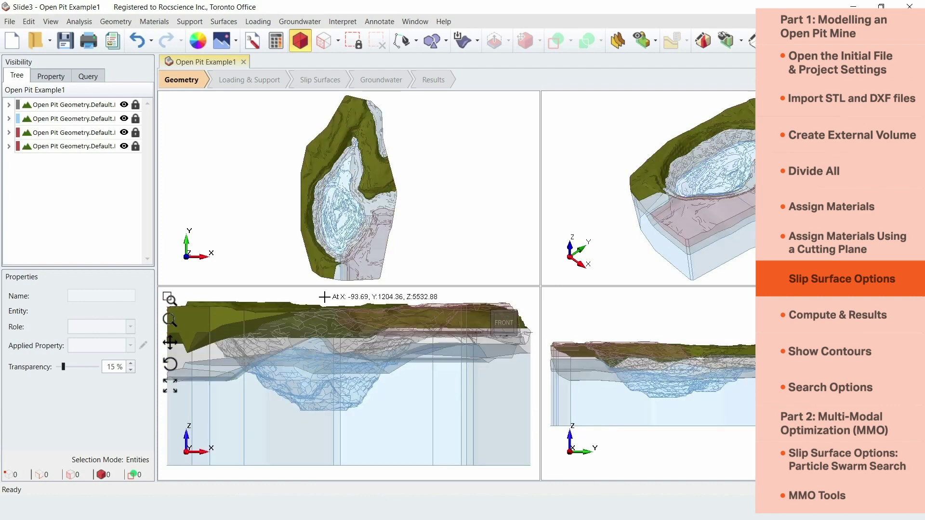
Configure ellipsoid slip surfaces with Cuckoo Search and surface altering optimization, then accept
left_click(229, 22)
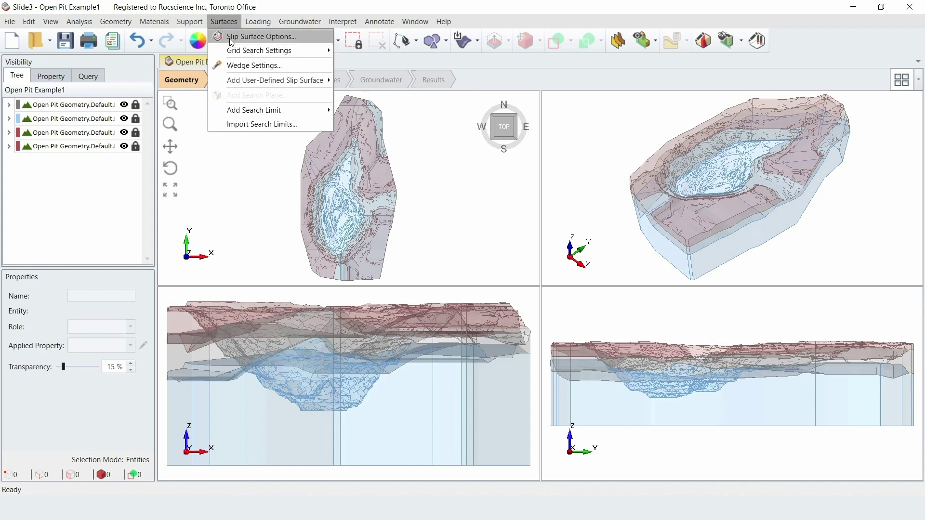
left_click(229, 38)
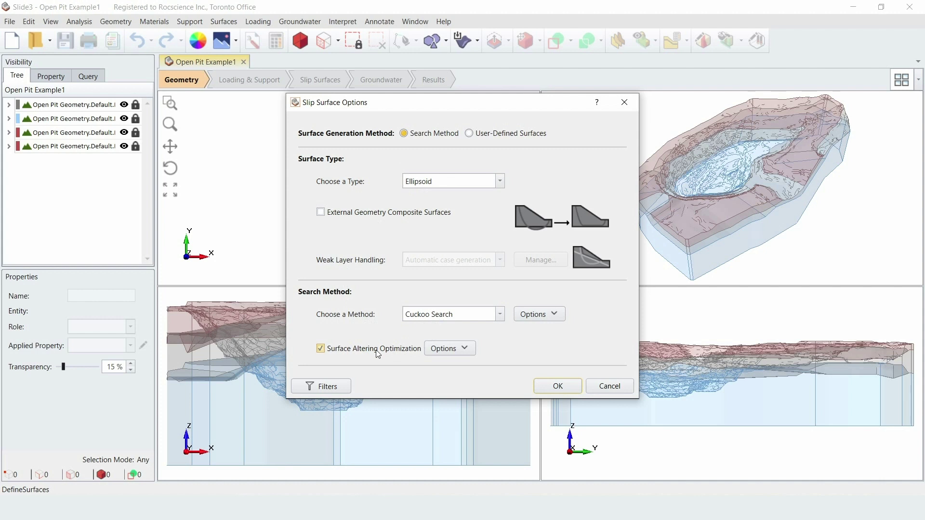
left_click(568, 388)
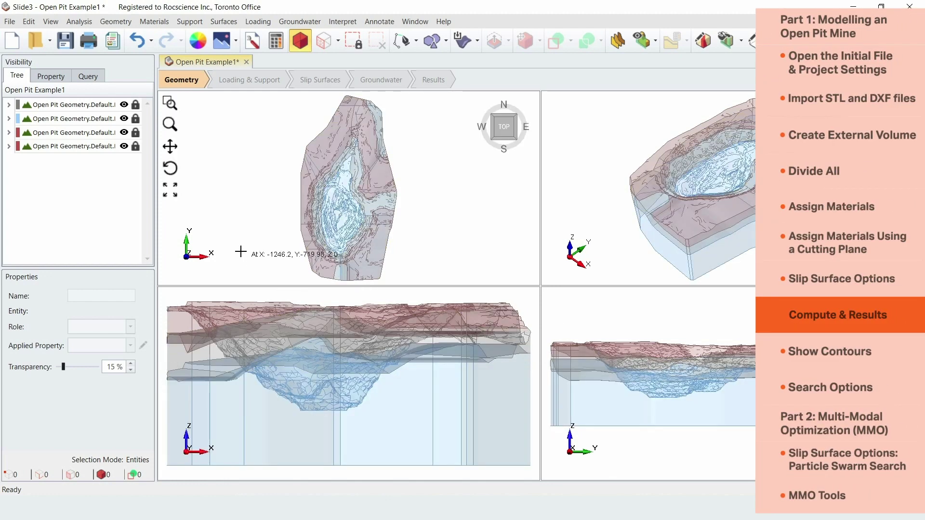
Compute the open pit analysis, giving a global minimum GLE safety factor of 1.392
left_click(80, 22)
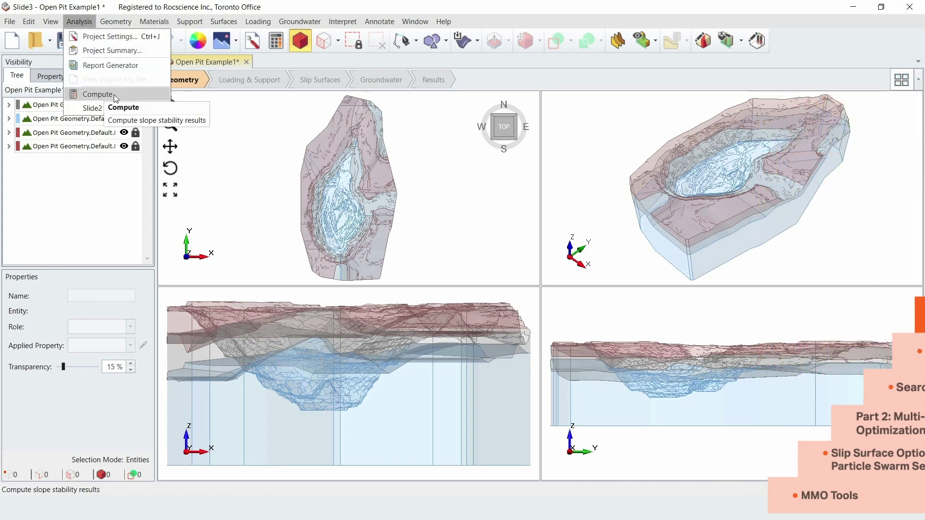
left_click(232, 116)
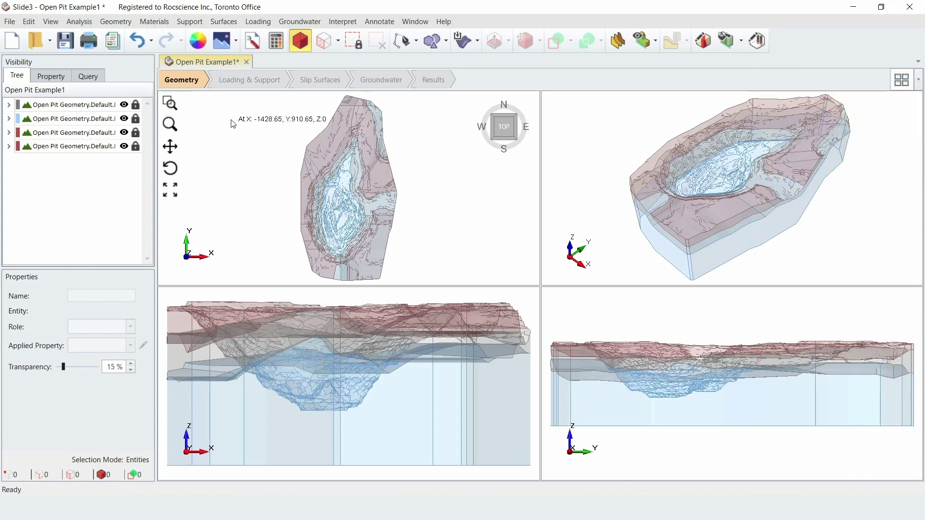
left_click(273, 43)
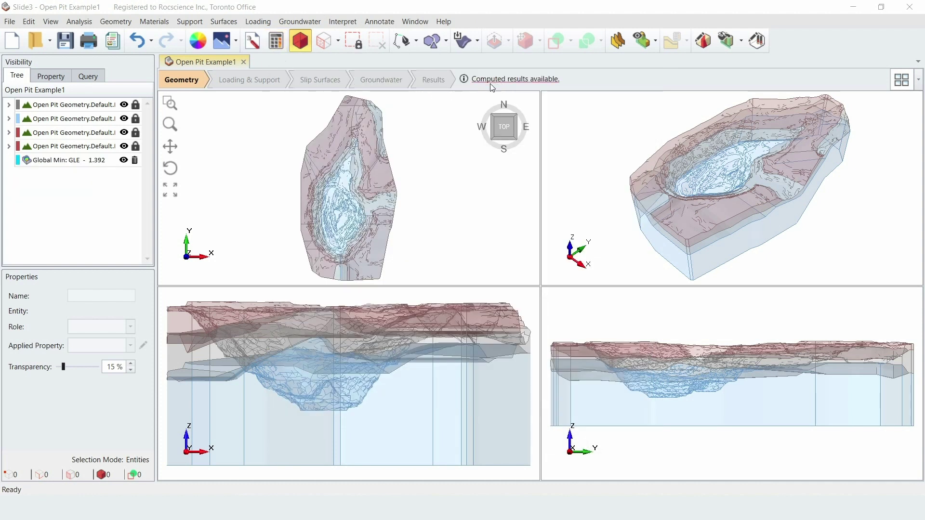
Switch to the Results view showing the critical ellipsoid surface at FS 1.392
left_click(443, 81)
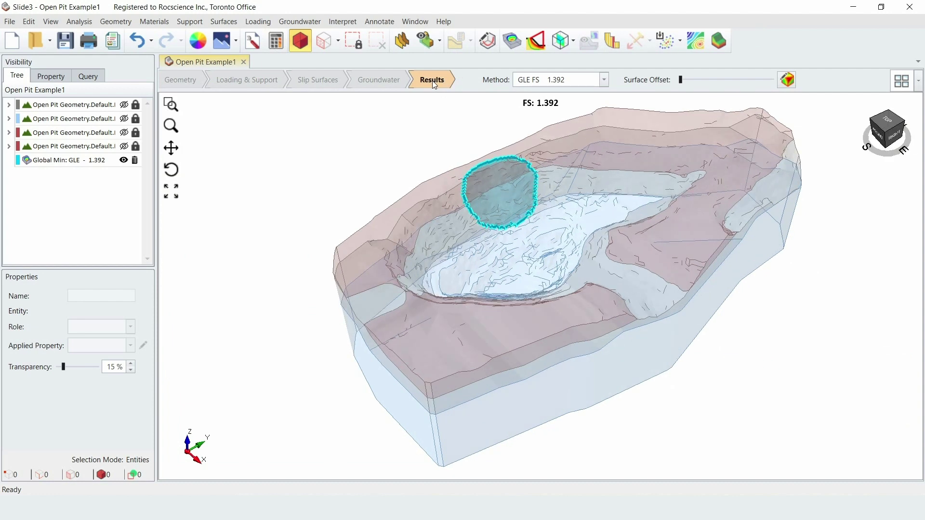
Show base normal stress contours (-17.5 to 1453.7 kPa) and orbit the model
left_click(512, 46)
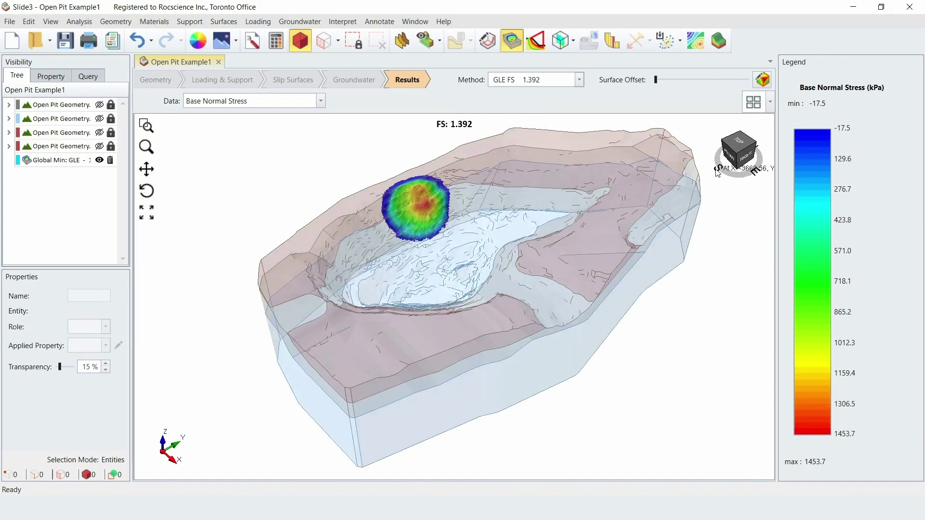
mouse_move(719, 169)
left_mouse_down()
mouse_move(742, 181)
mouse_move(726, 151)
left_mouse_up()
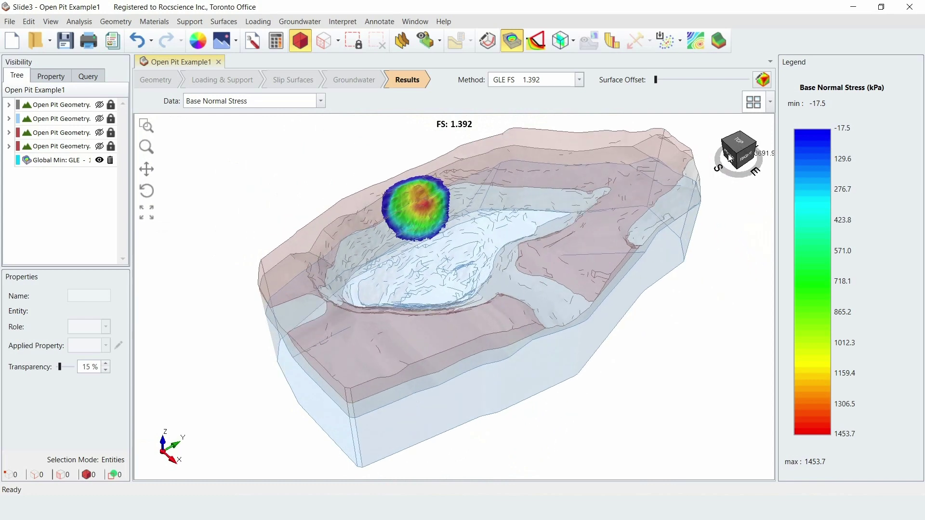
left_click_drag(727, 152, 730, 158)
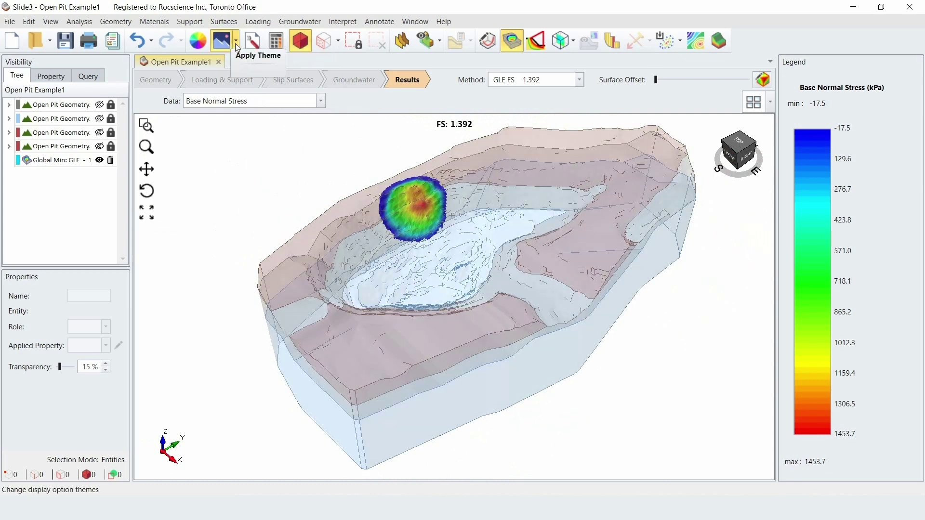
left_click(235, 44)
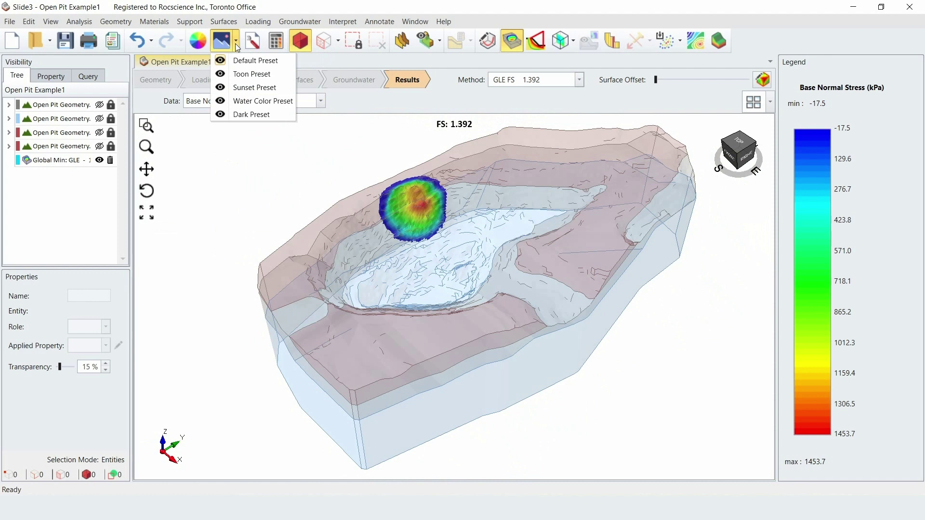
Apply the dark theme and try the one-large-plus-three-small viewport layout
left_click(252, 116)
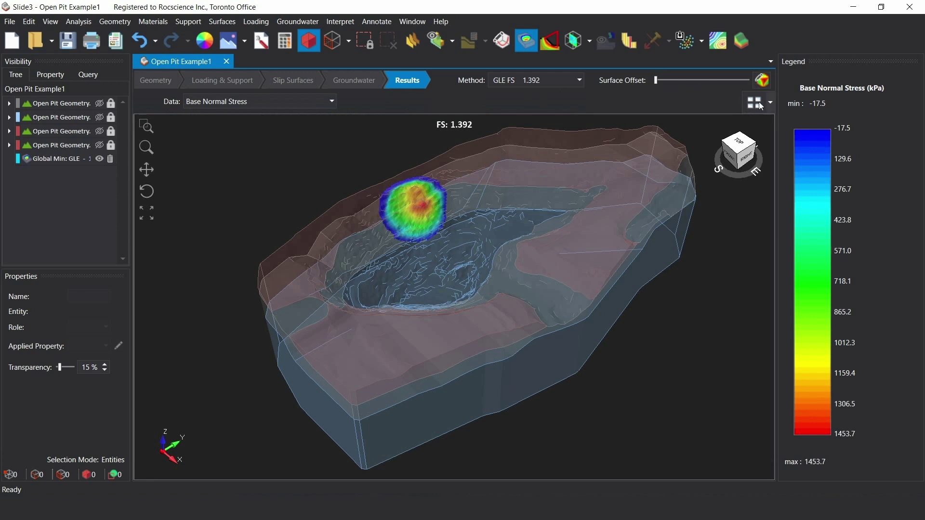
left_click(768, 102)
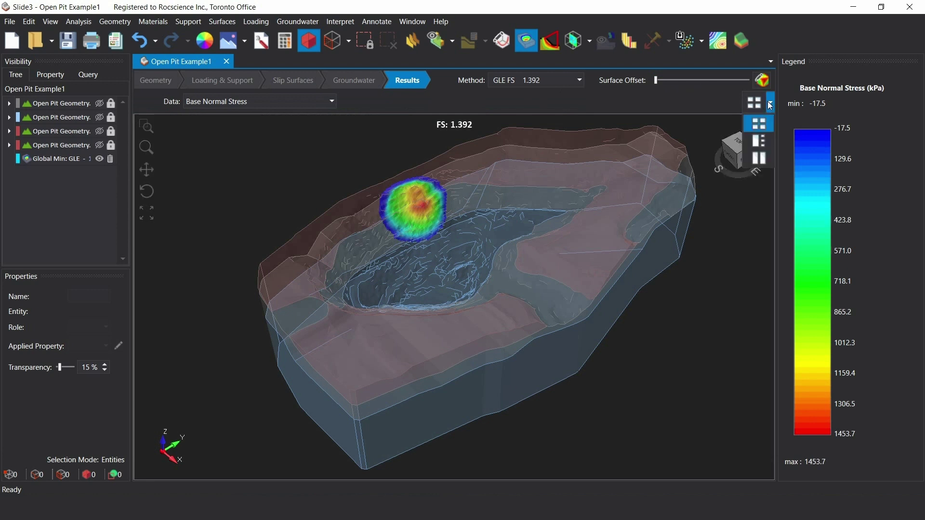
left_click(765, 140)
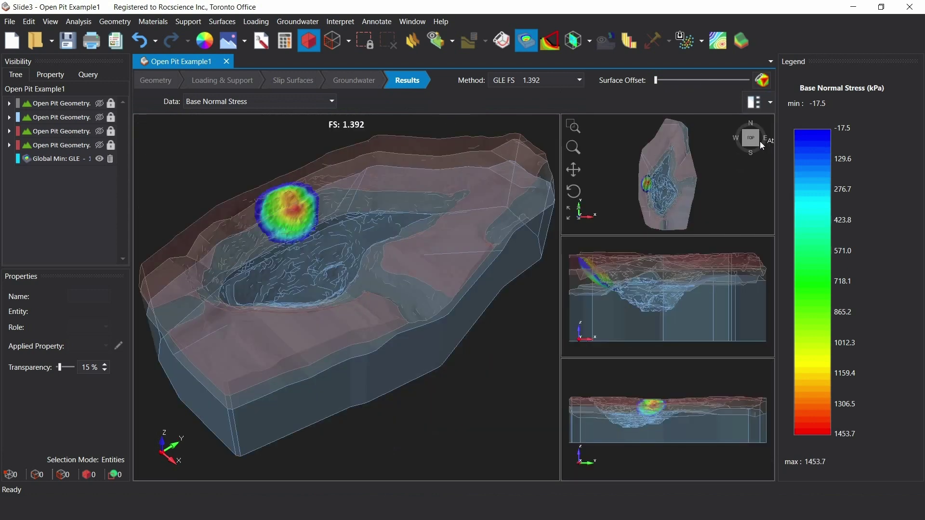
Switch to four equal viewports and restore the default display theme
left_click(770, 102)
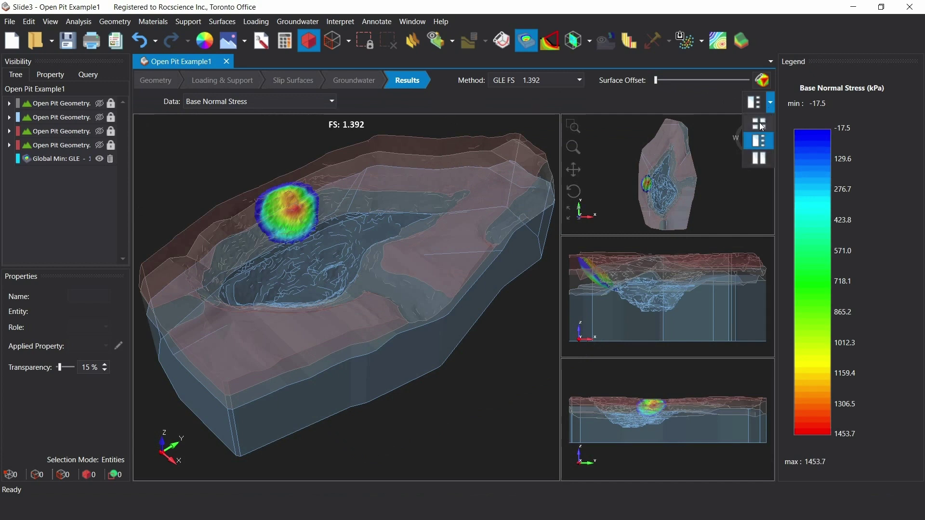
left_click(760, 122)
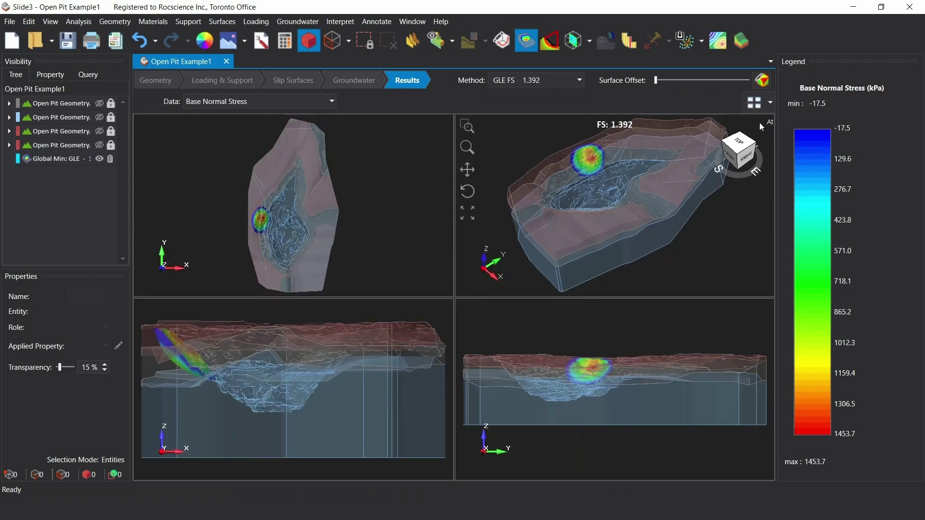
left_click(246, 41)
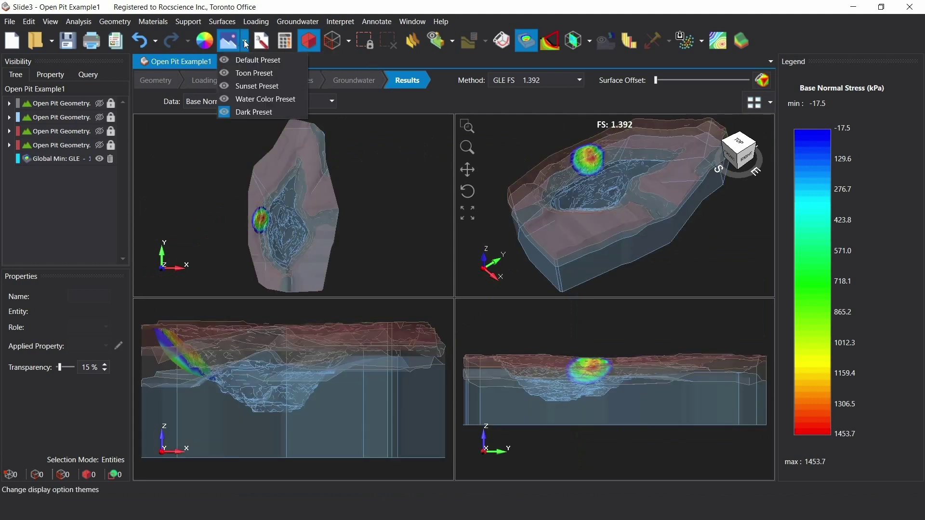
left_click(255, 61)
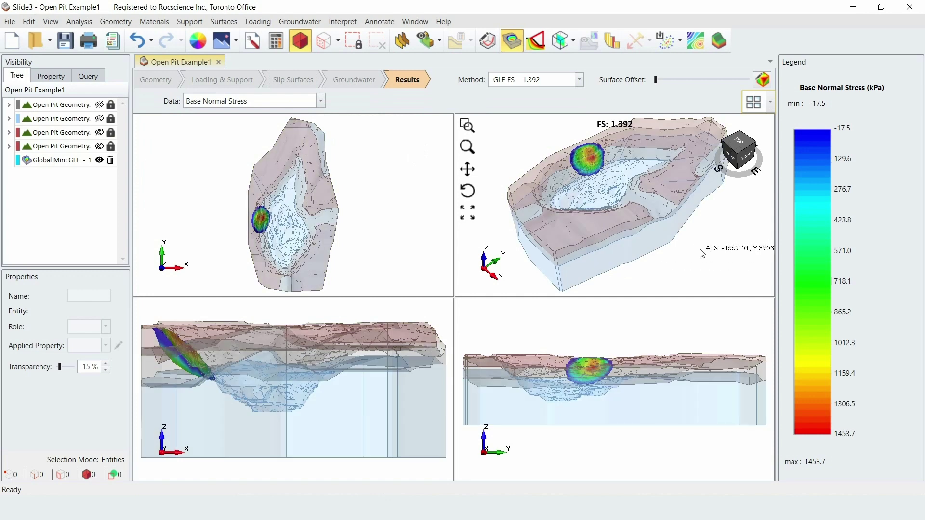
Maximise the 3D perspective viewport to fill the model window
double_click(701, 253)
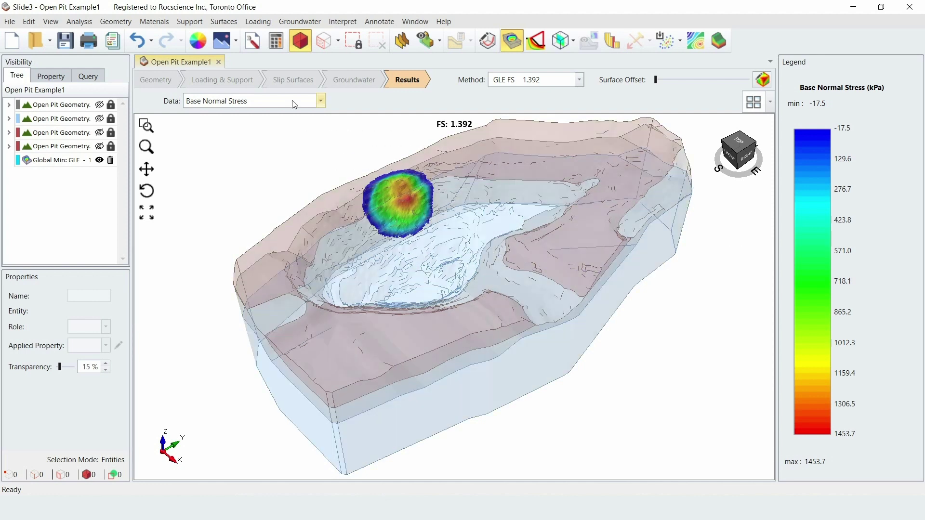
left_click(234, 22)
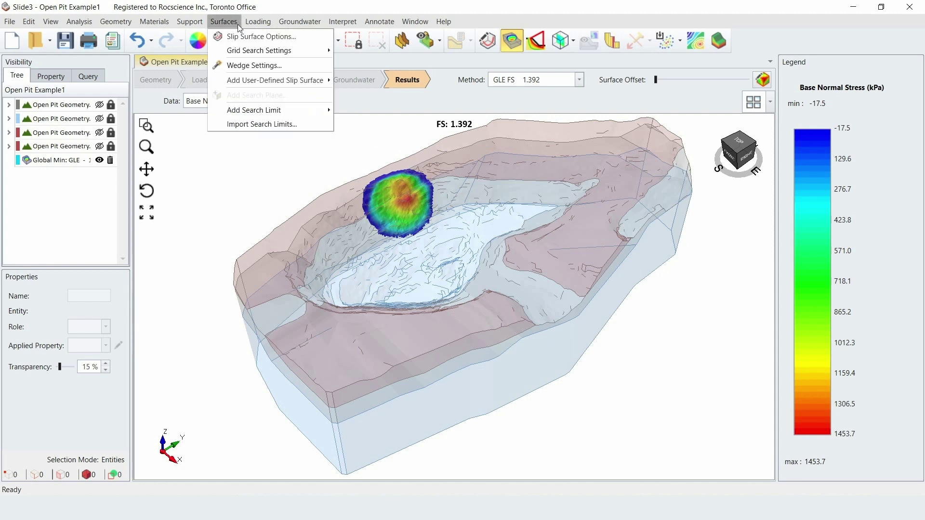
Change Cuckoo Search nests from 20 to 50 in Slip Surface Options and accept
left_click(241, 37)
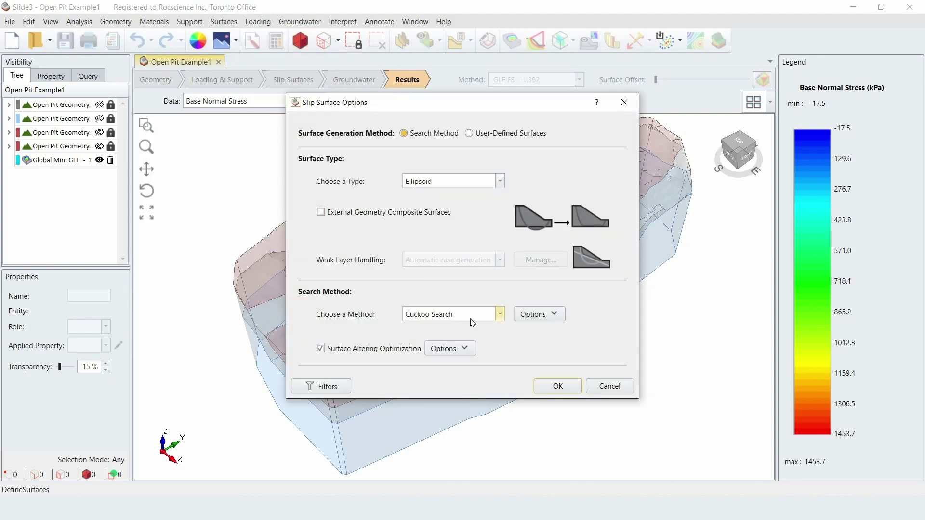
left_click(551, 316)
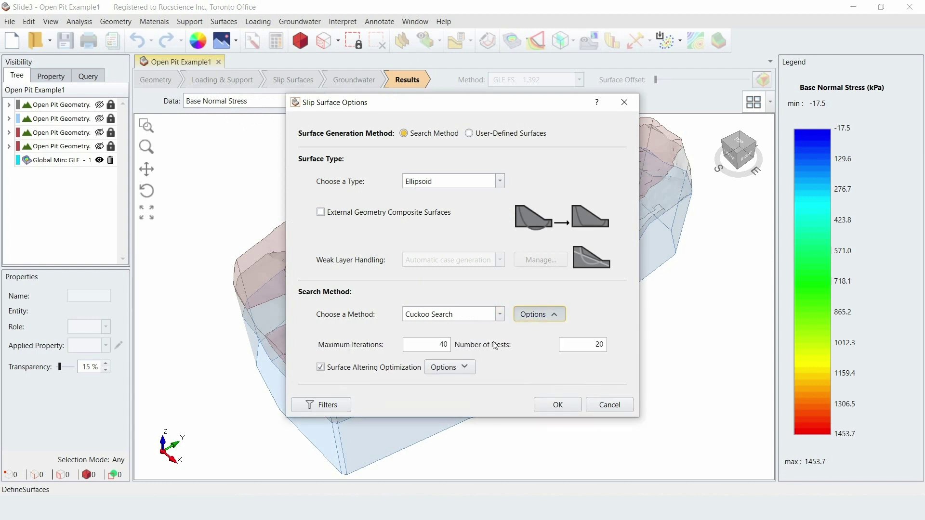
left_click_drag(594, 348, 605, 349)
left_click(569, 407)
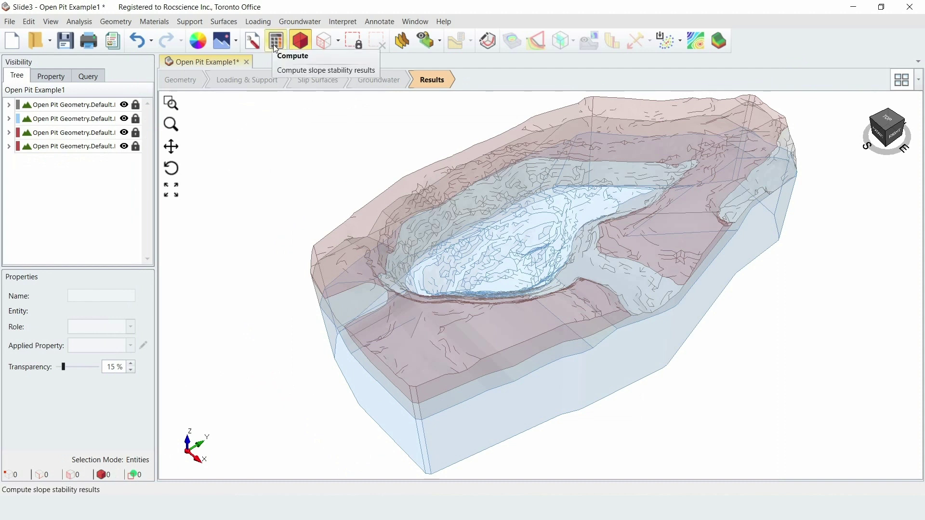
Recompute the analysis, yielding a new critical surface with GLE safety factor 1.401
left_click(274, 44)
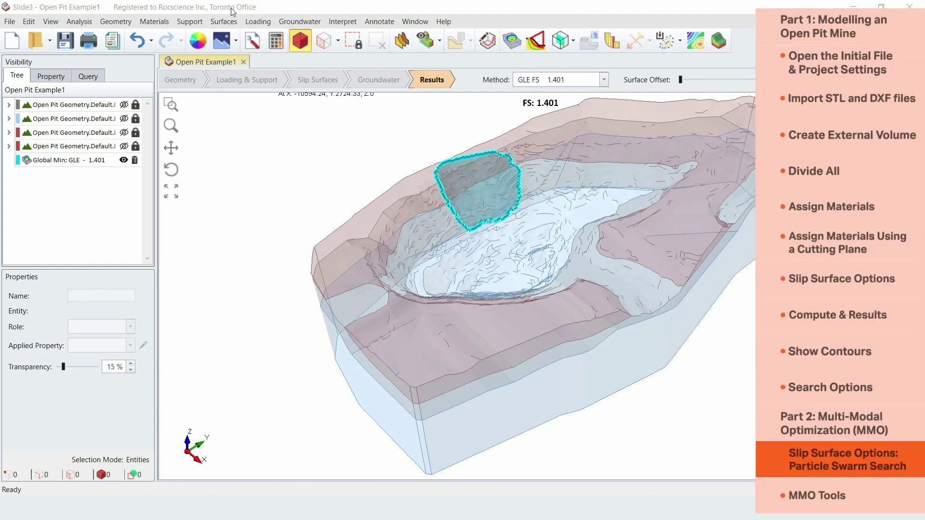
Choose Particle Swarm Search with Multiple failures in Slip Surface Options
left_click(230, 23)
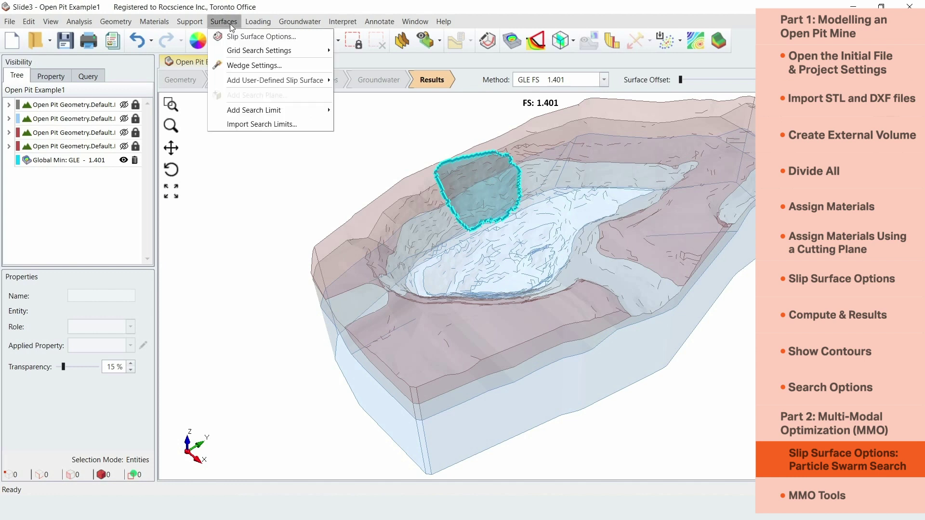
left_click(259, 40)
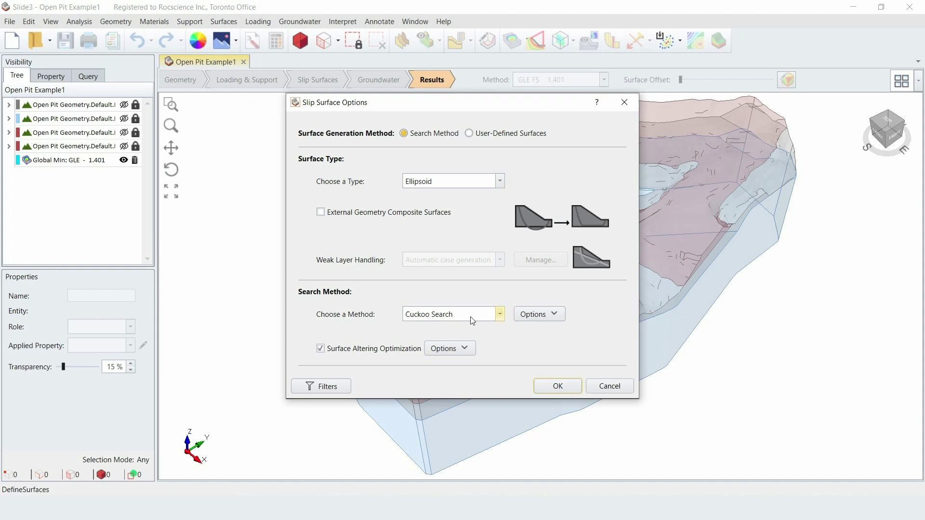
left_click(498, 319)
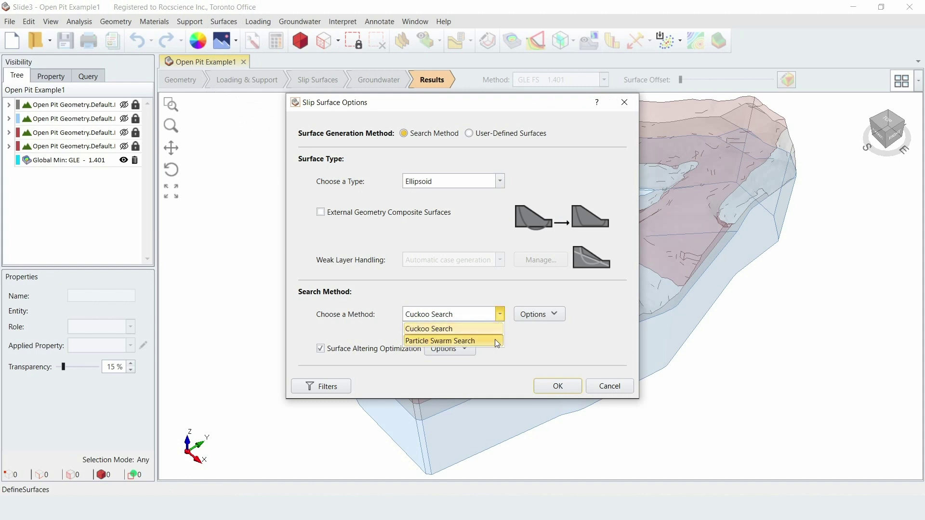
left_click(495, 339)
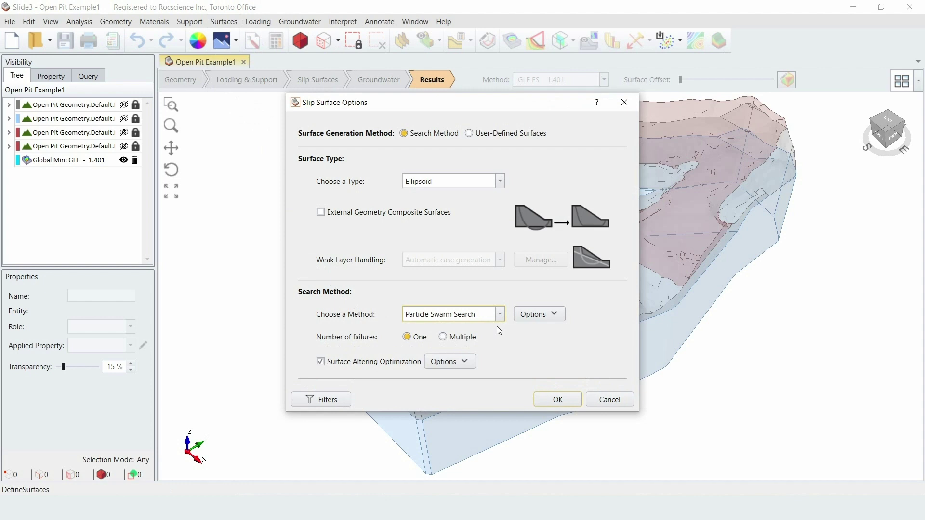
left_click(443, 338)
Review the Particle Swarm options, keep radius span at 10%, and accept the settings
left_click(562, 314)
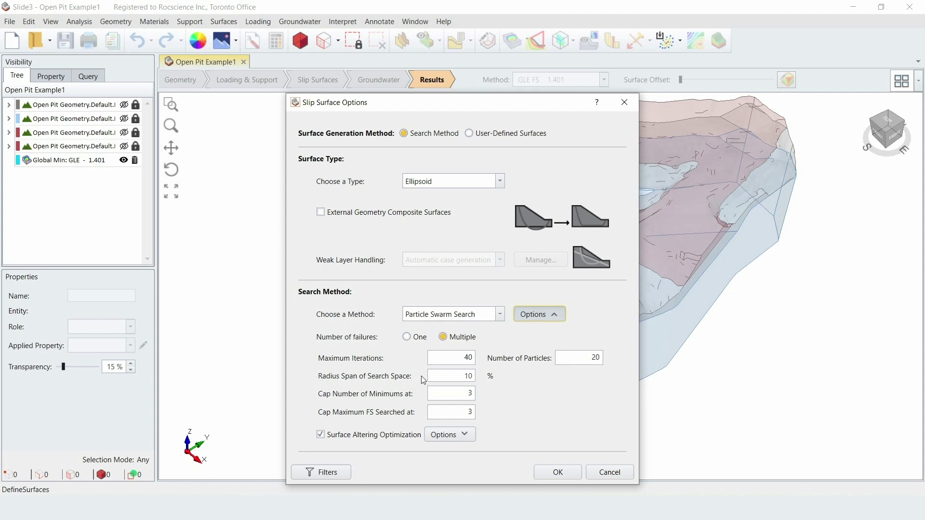
double_click(467, 376)
type("15")
key("ctrl+a")
type("10")
key("ctrl+a")
type("20")
type("10")
left_click(548, 472)
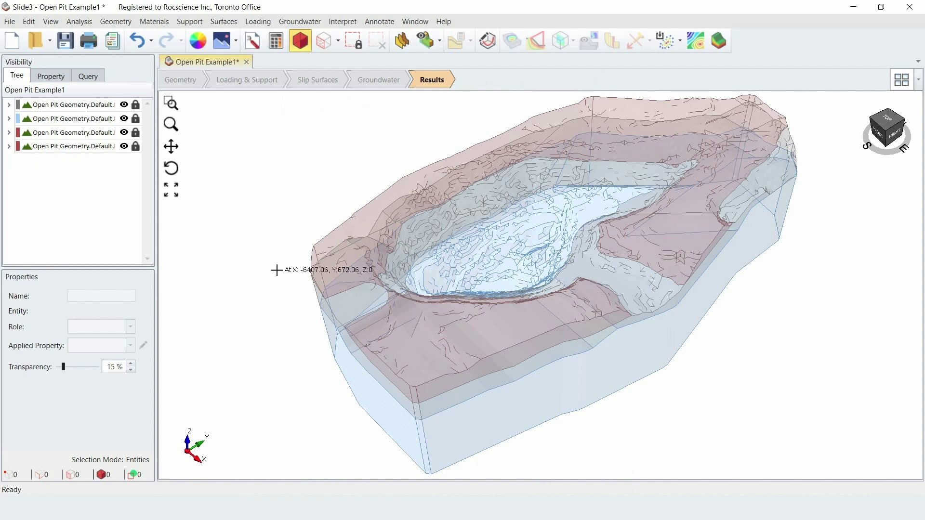
Rerun the Particle Swarm analysis to get minimum surfaces with FS 1.456, 1.474 and 1.712
left_click(277, 45)
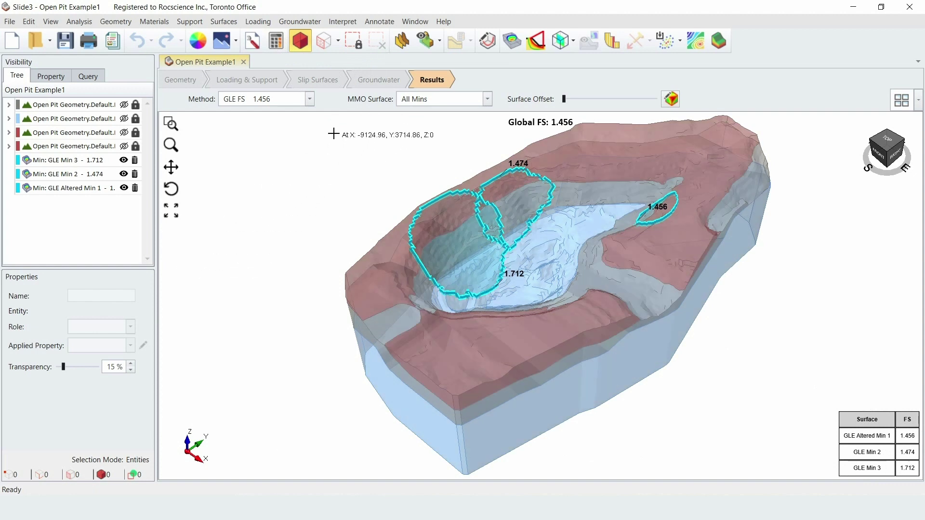
Show base normal stress contours on all minimum surfaces, then isolate GLE Altered Min 1
left_click(468, 102)
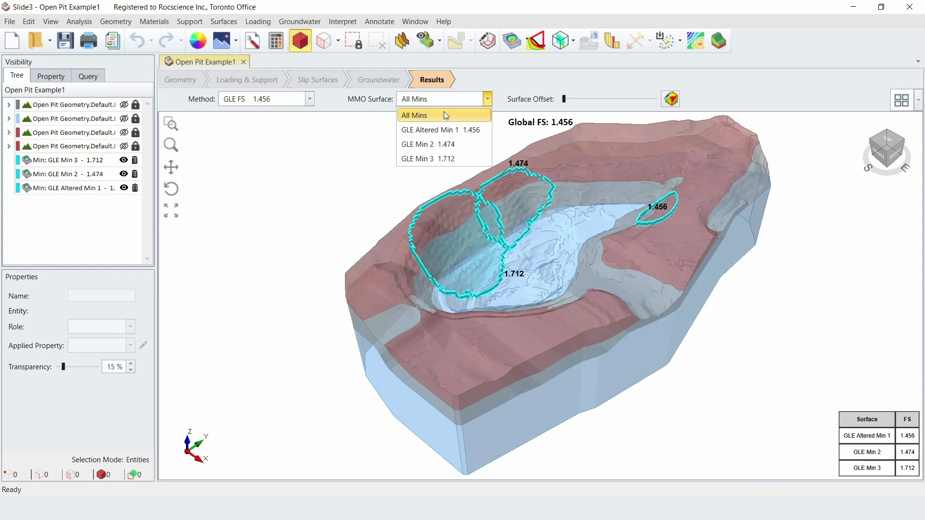
left_click(369, 121)
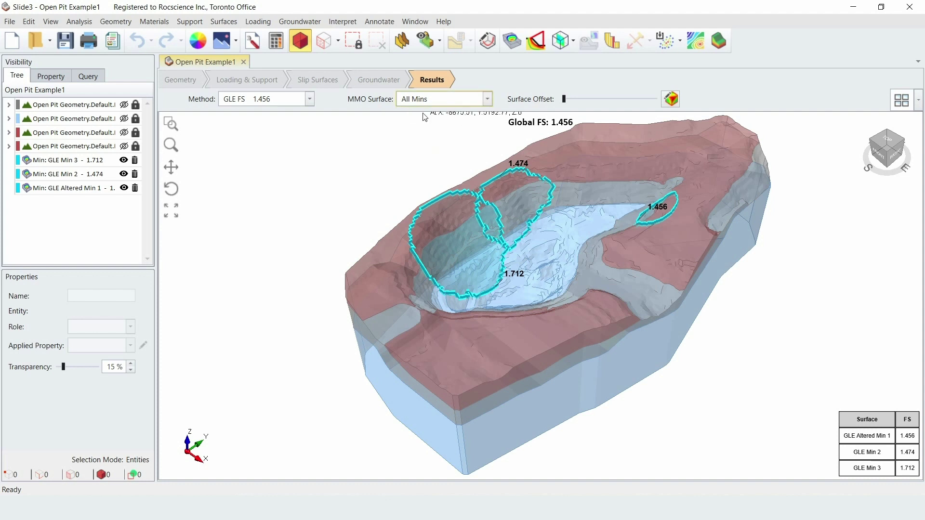
left_click(513, 41)
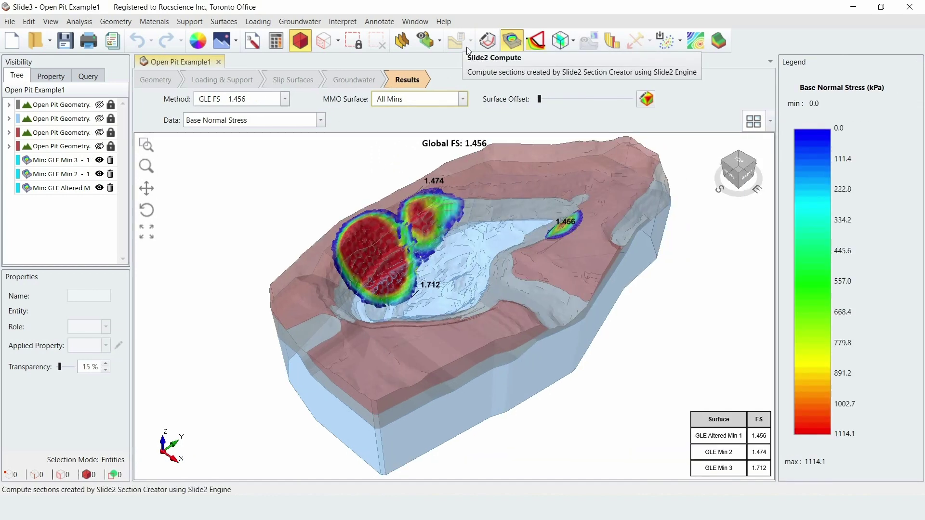
left_click(719, 437)
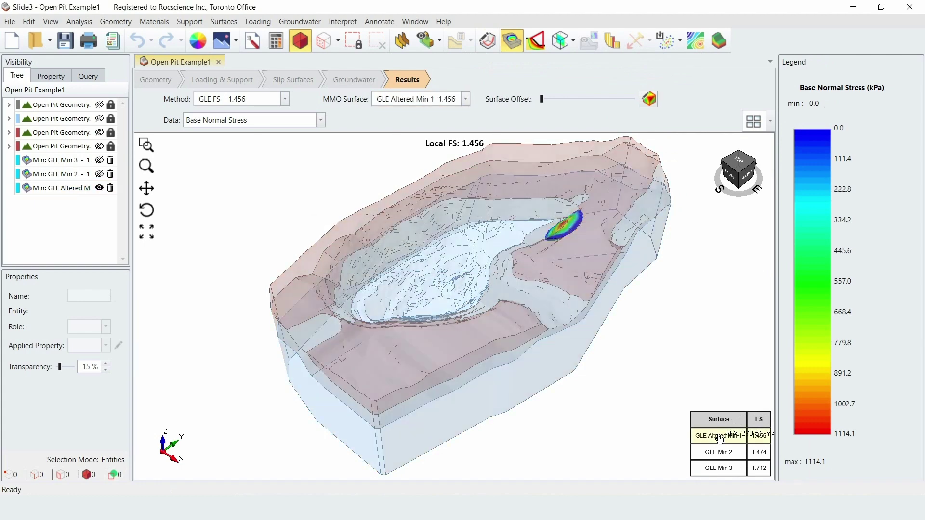
Display only the GLE Min 2 surface (FS 1.474) from an oblique viewpoint
left_click(752, 191)
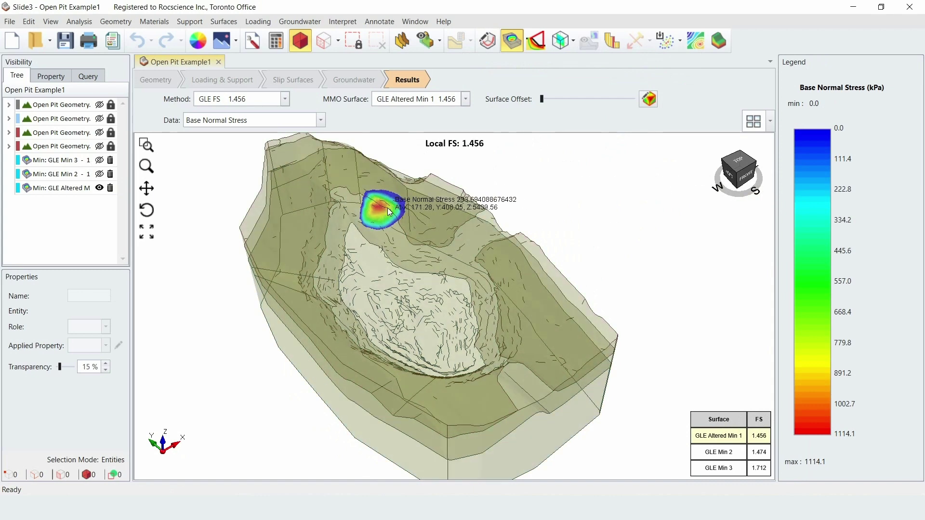
left_click(465, 99)
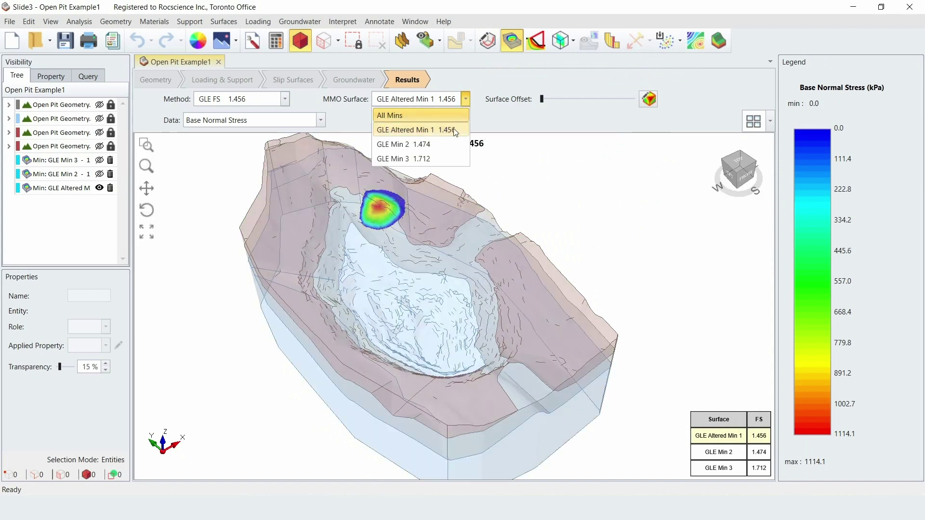
left_click(448, 149)
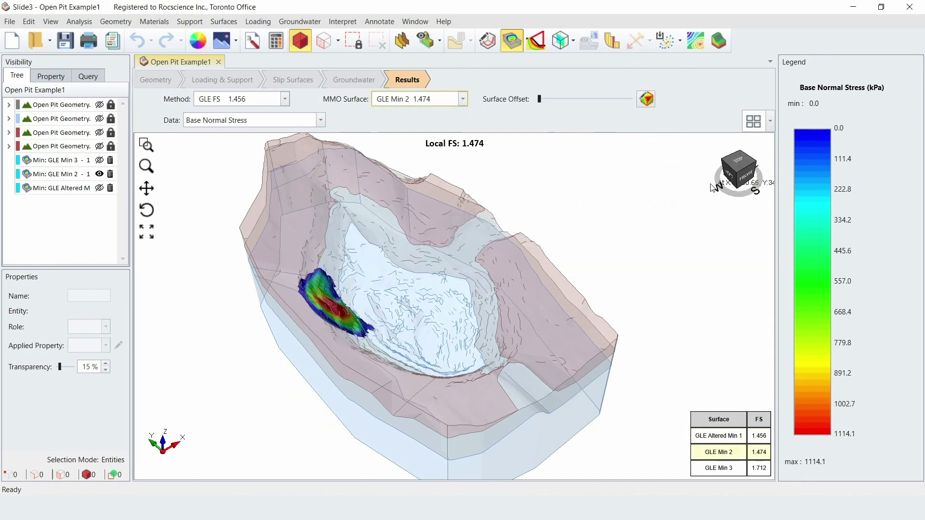
middle_click_drag(714, 188, 532, 151)
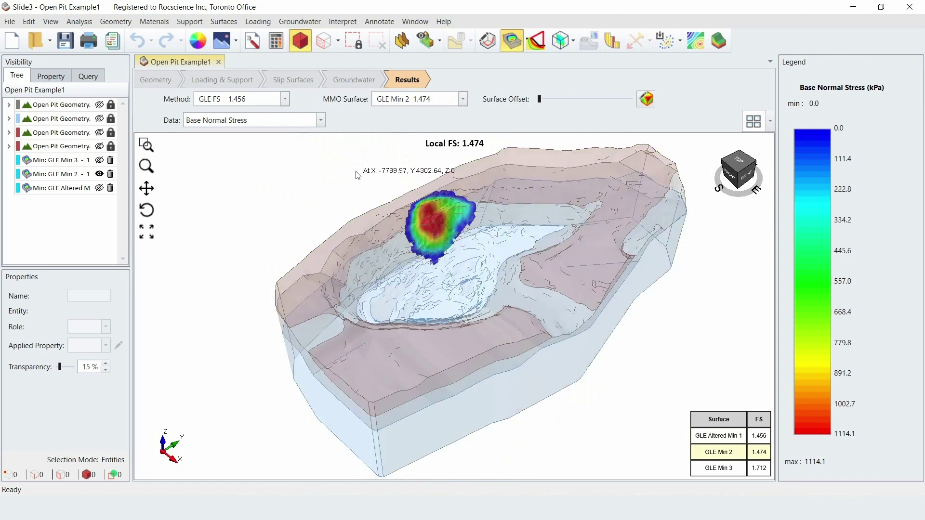
left_click(372, 22)
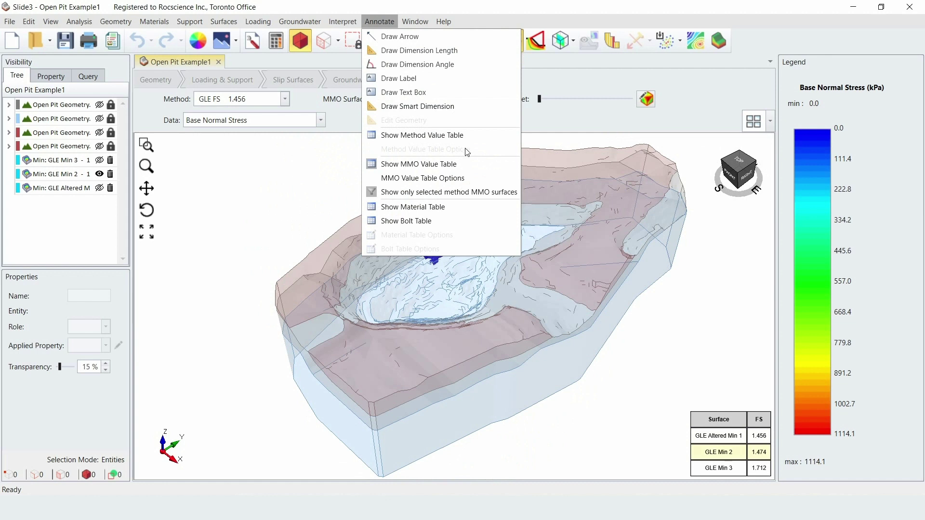